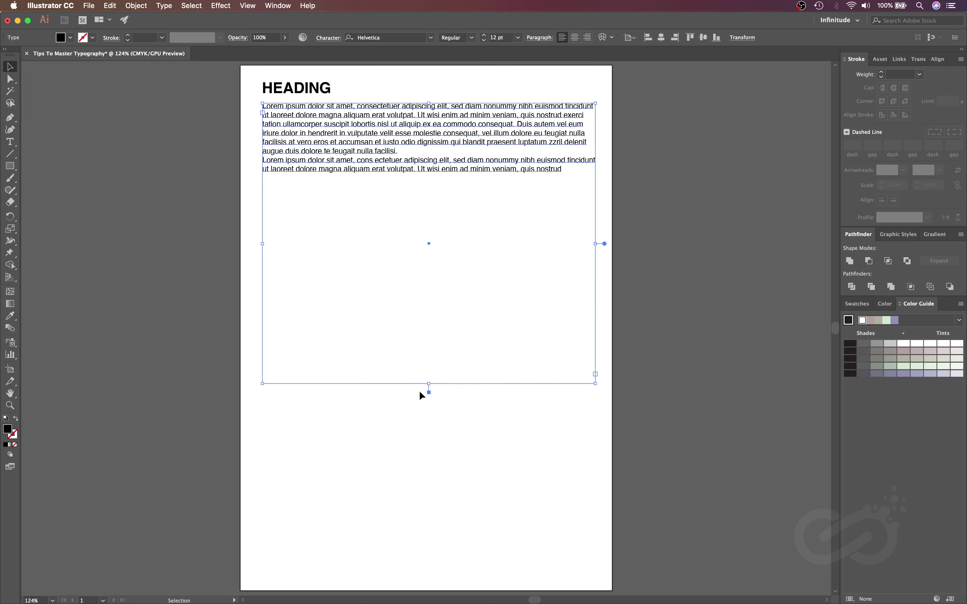
# Step: Shorten the body text frame to just below its last line, and duplicate the heading and body text beneath the originals
pyautogui.moveTo(428, 385); pyautogui.dragTo(475, 185)
pyautogui.click(458, 176)
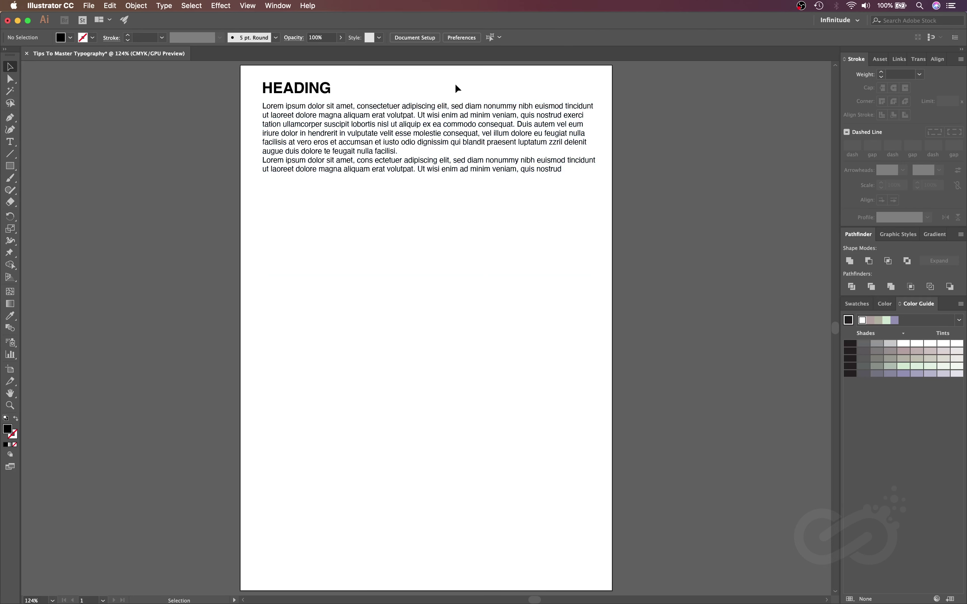
pyautogui.click(344, 87)
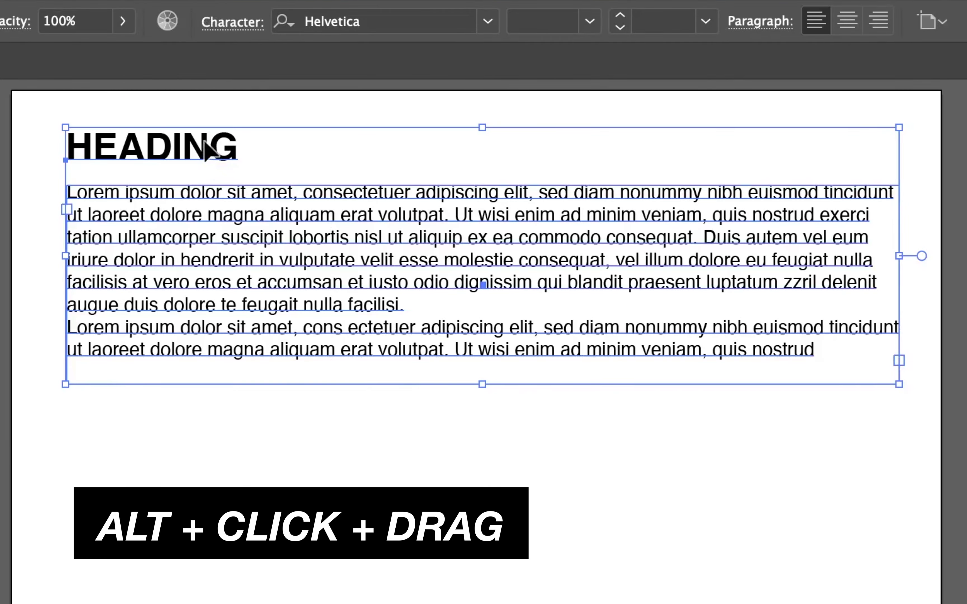
pyautogui.moveTo(208, 150); pyautogui.dragTo(291, 472)
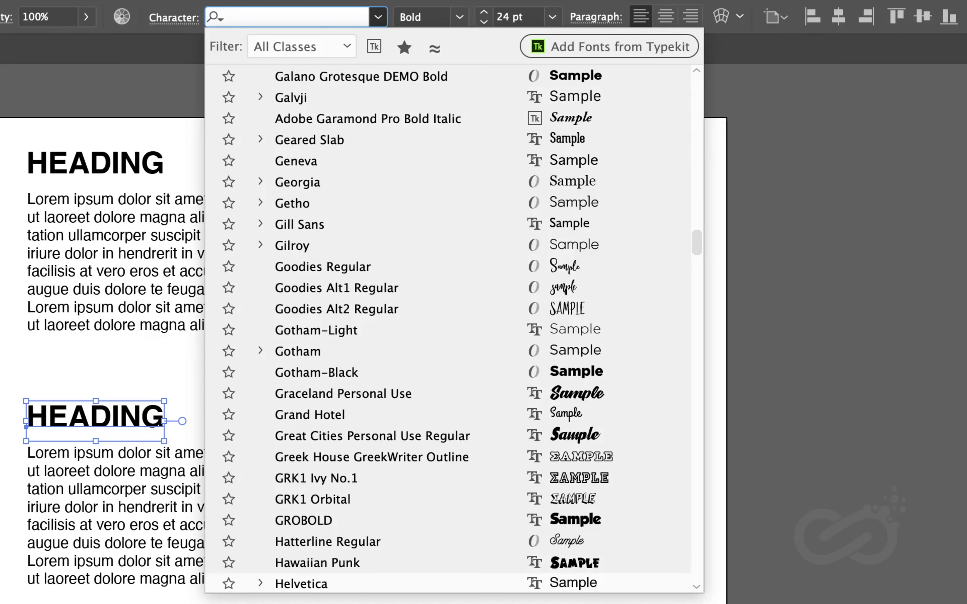
# Step: Change the copied heading's font to Avenir in an upright, non-oblique weight
pyautogui.write('aven')
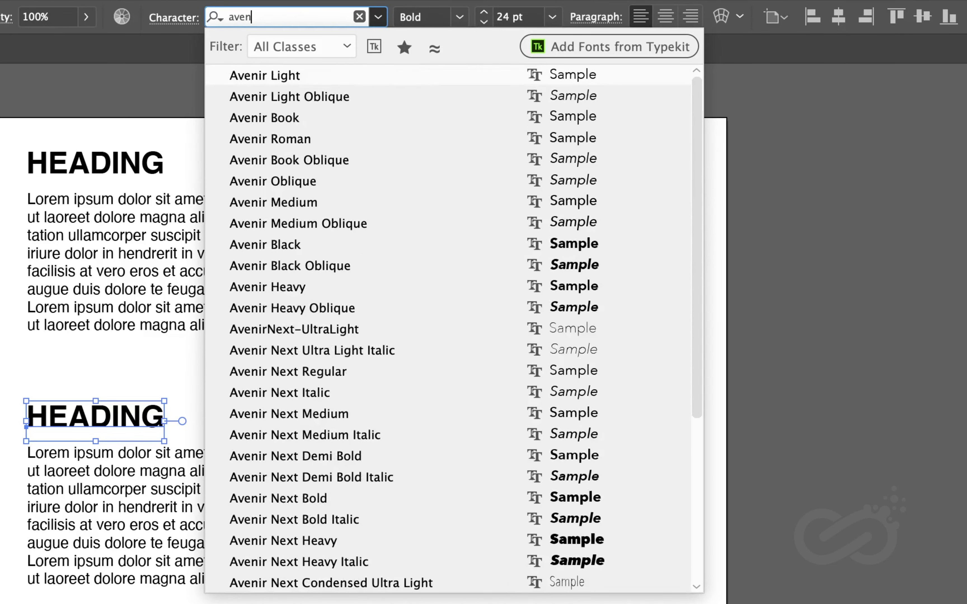
pyautogui.click(322, 275)
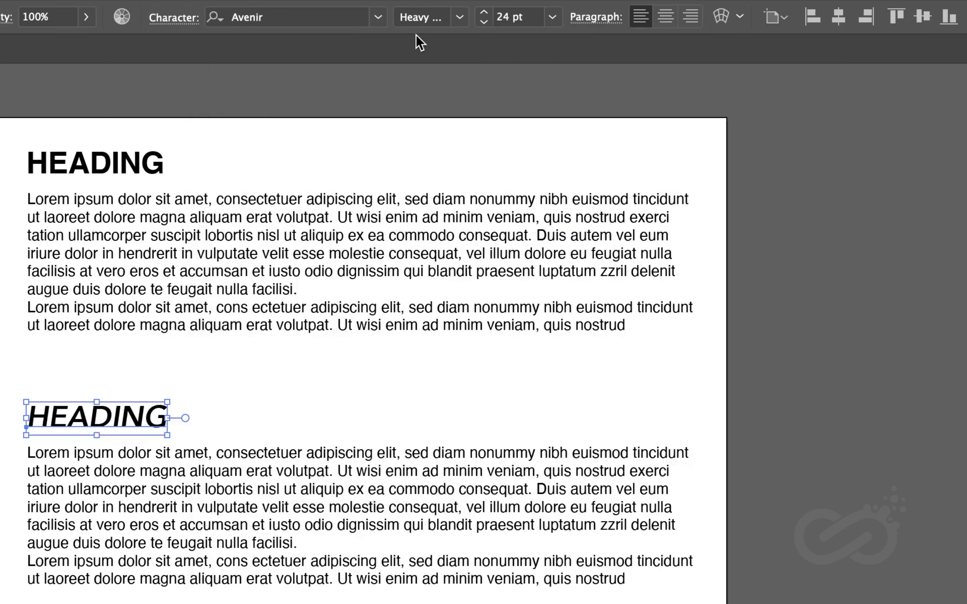
pyautogui.click(458, 17)
pyautogui.click(431, 261)
pyautogui.click(224, 368)
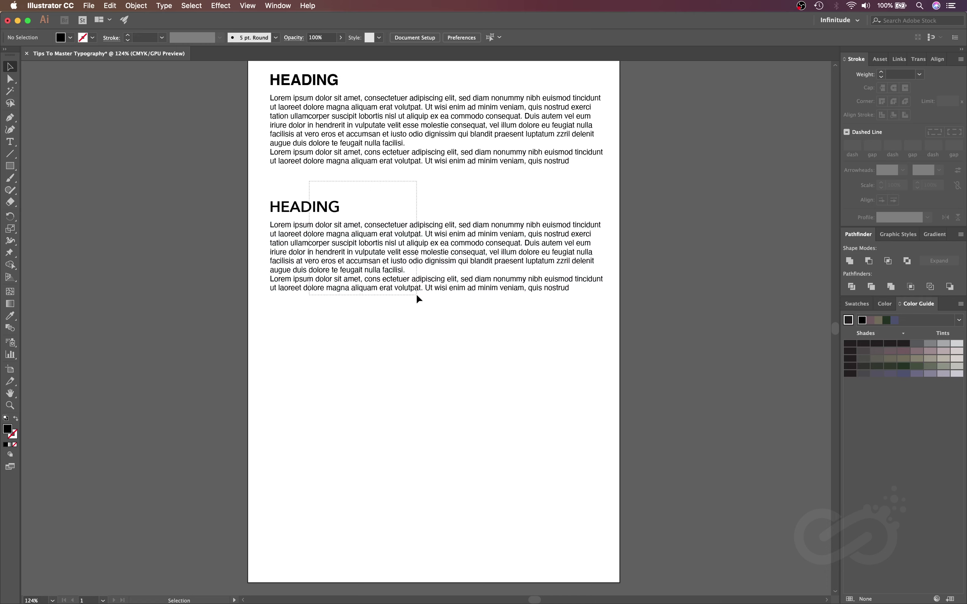
# Step: Duplicate the second heading and its body text as a third block directly below
pyautogui.click(227, 466)
pyautogui.moveTo(369, 232); pyautogui.dragTo(370, 356)
pyautogui.click(597, 326)
pyautogui.click(429, 415)
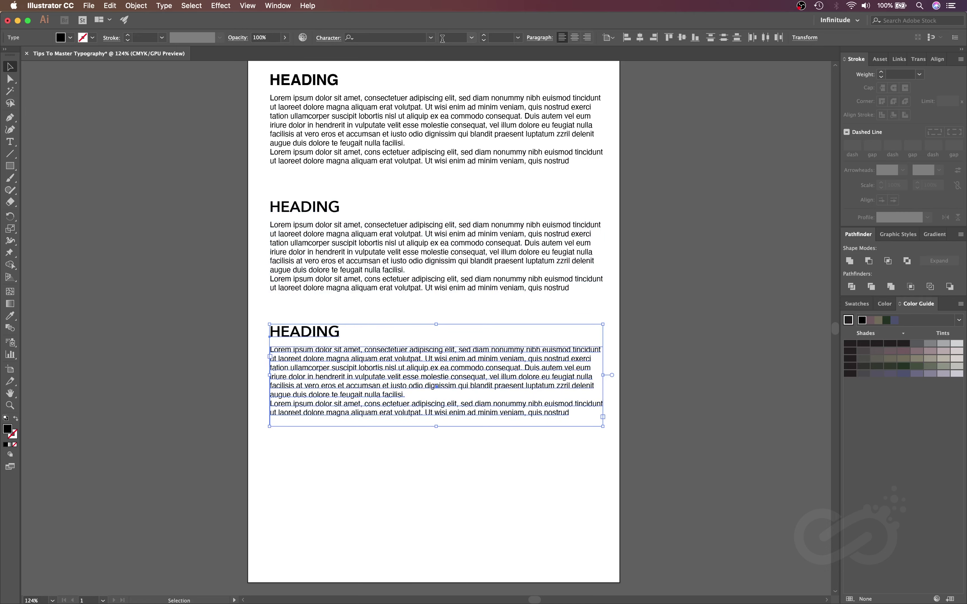
# Step: Set the third block's heading and body text to the font ARB 08 Extreme Roman AUG-32 CAS Normal
pyautogui.click(431, 38)
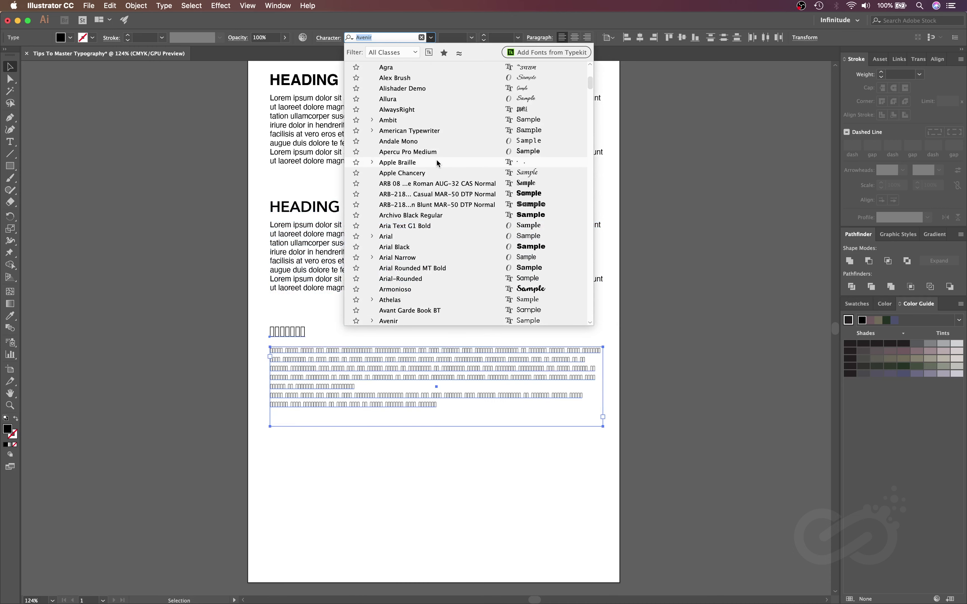
pyautogui.click(440, 184)
pyautogui.click(463, 520)
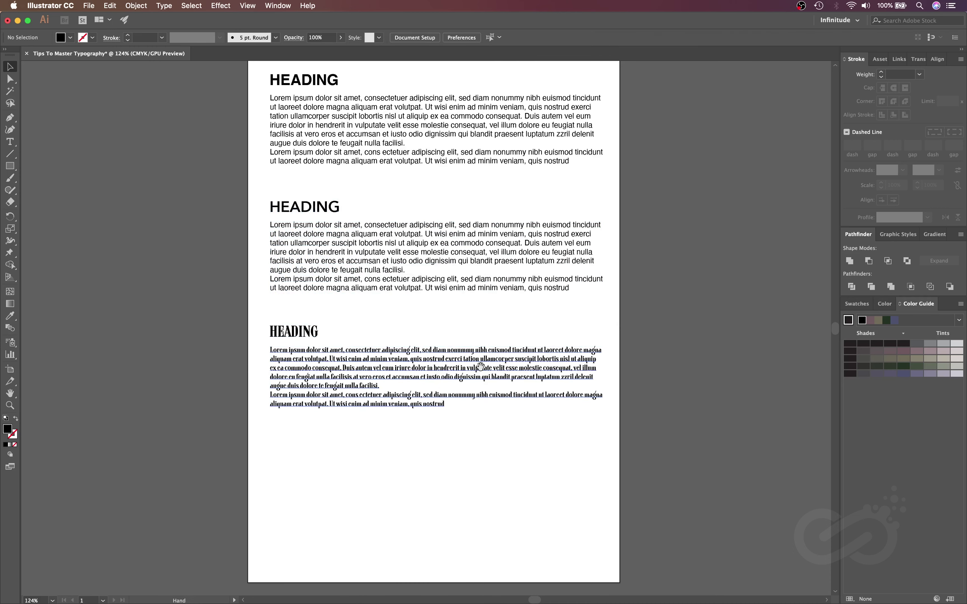
# Step: Duplicate the third heading and body text as a fourth block near the page's lower edge
pyautogui.moveTo(480, 366); pyautogui.dragTo(455, 325)
pyautogui.click(273, 326)
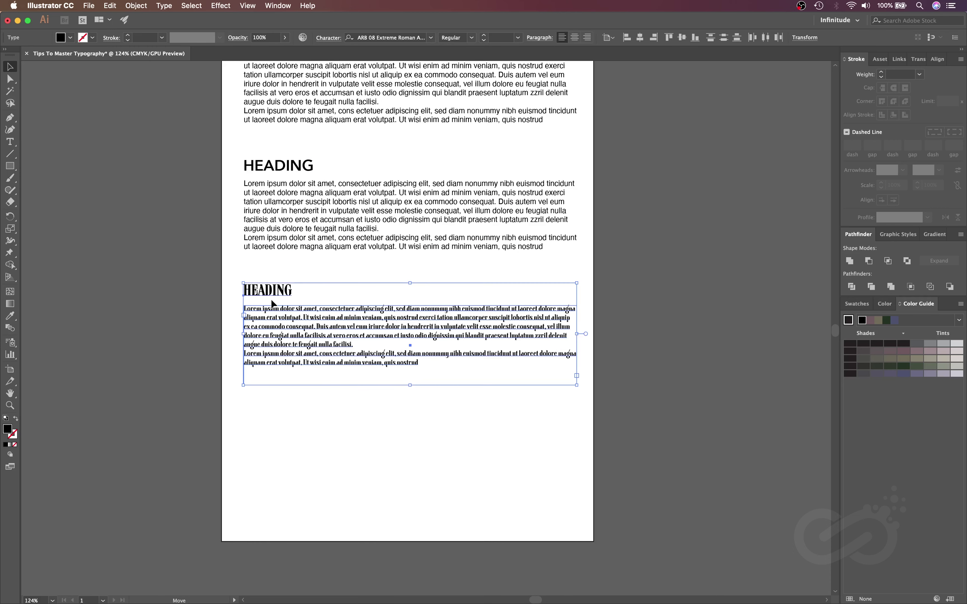
pyautogui.moveTo(273, 303); pyautogui.dragTo(273, 423)
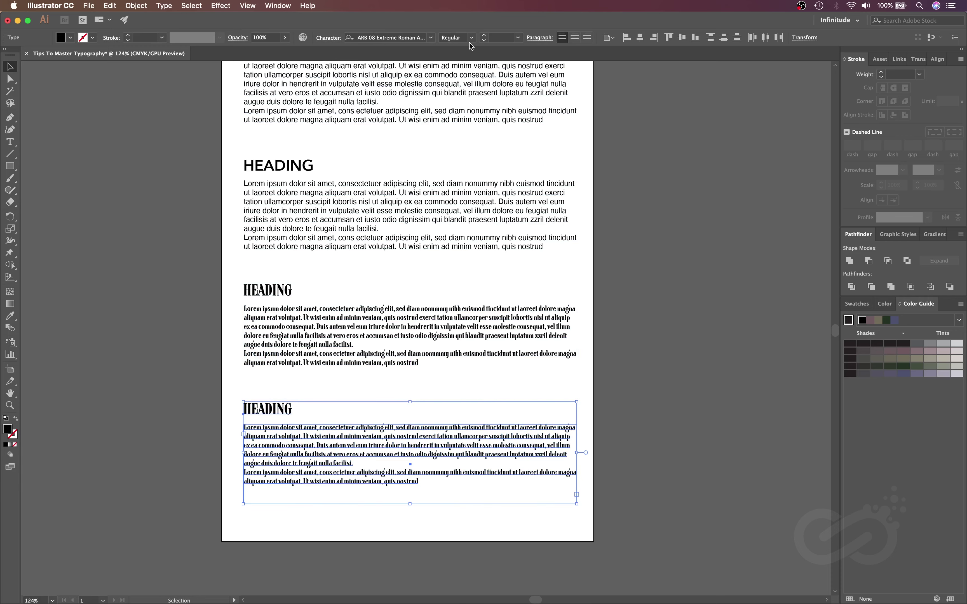
# Step: Set the fourth block's heading and body text to the BeachType Medium font
pyautogui.click(431, 37)
pyautogui.press('Home')
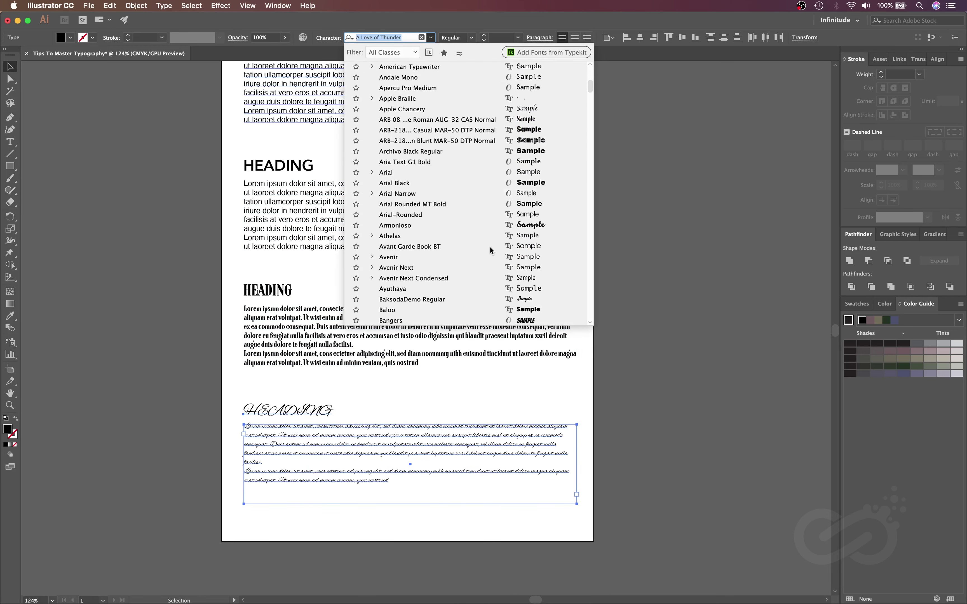
pyautogui.scroll(-5, 490, 247)
pyautogui.click(503, 225)
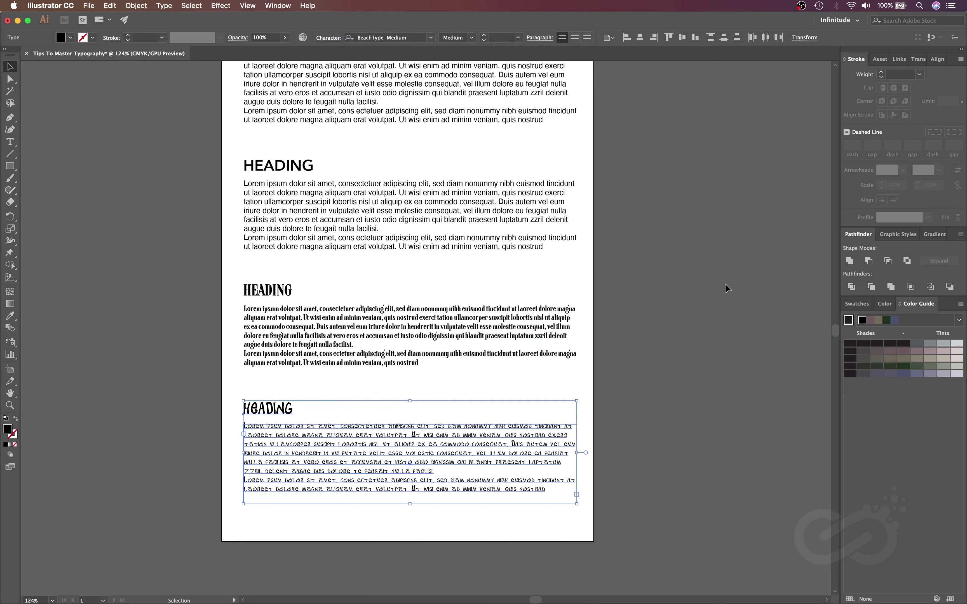
pyautogui.click(726, 287)
pyautogui.moveTo(402, 446); pyautogui.dragTo(418, 370)
pyautogui.click(418, 369)
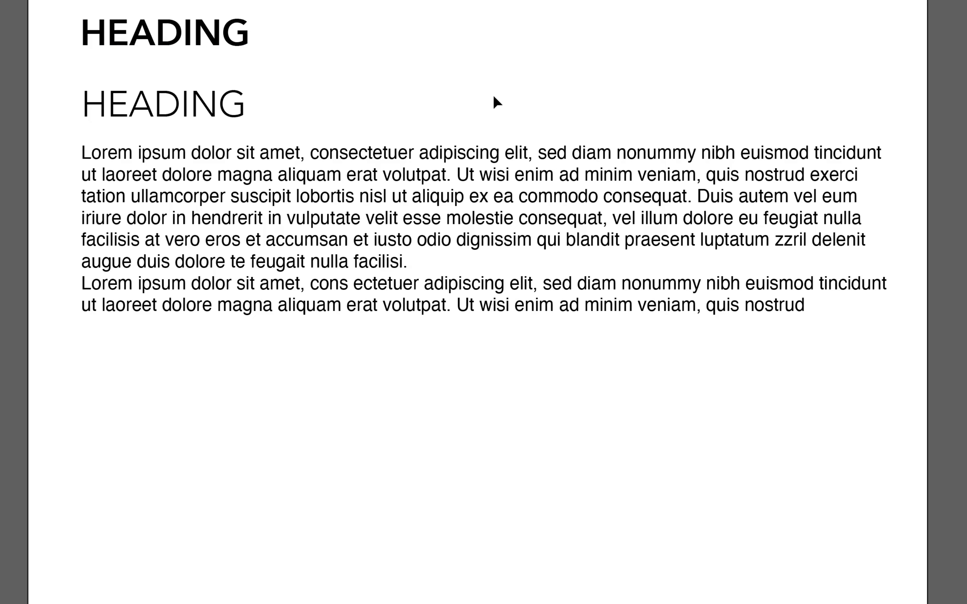
pyautogui.click(241, 40)
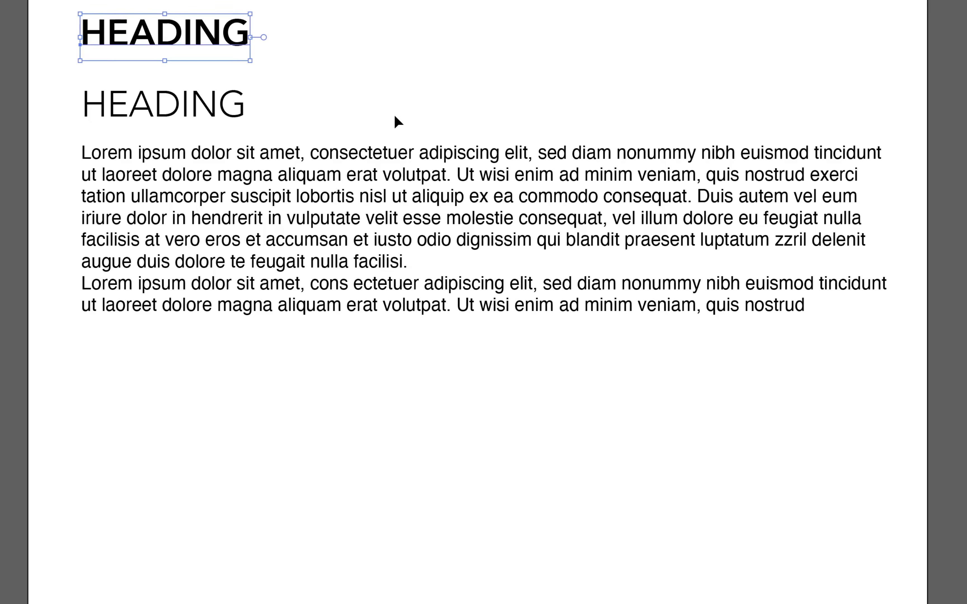
pyautogui.keyDown('shift'); pyautogui.click(415, 160); pyautogui.keyUp('shift')
pyautogui.click(416, 161)
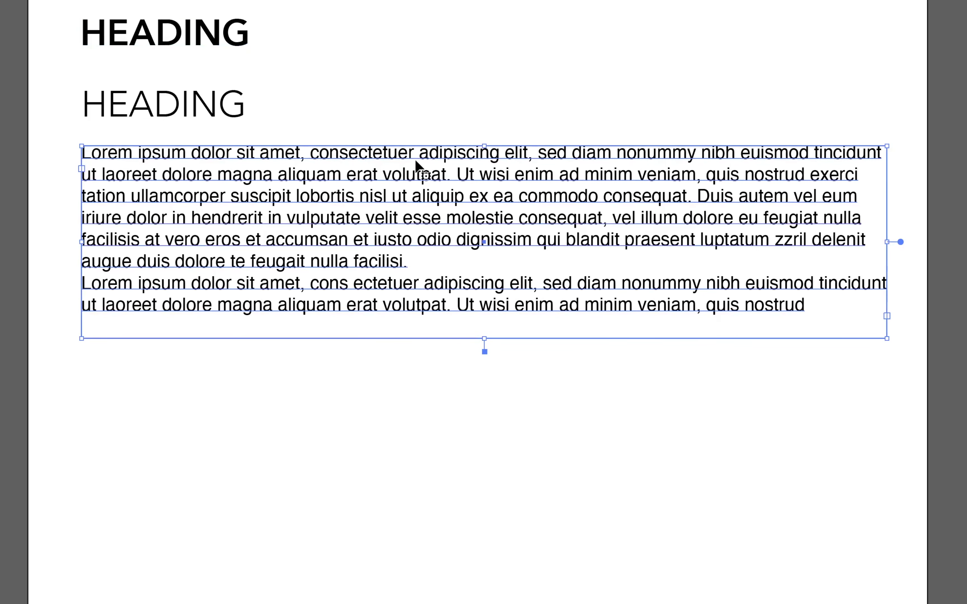
pyautogui.click(492, 124)
pyautogui.click(535, 249)
pyautogui.click(189, 134)
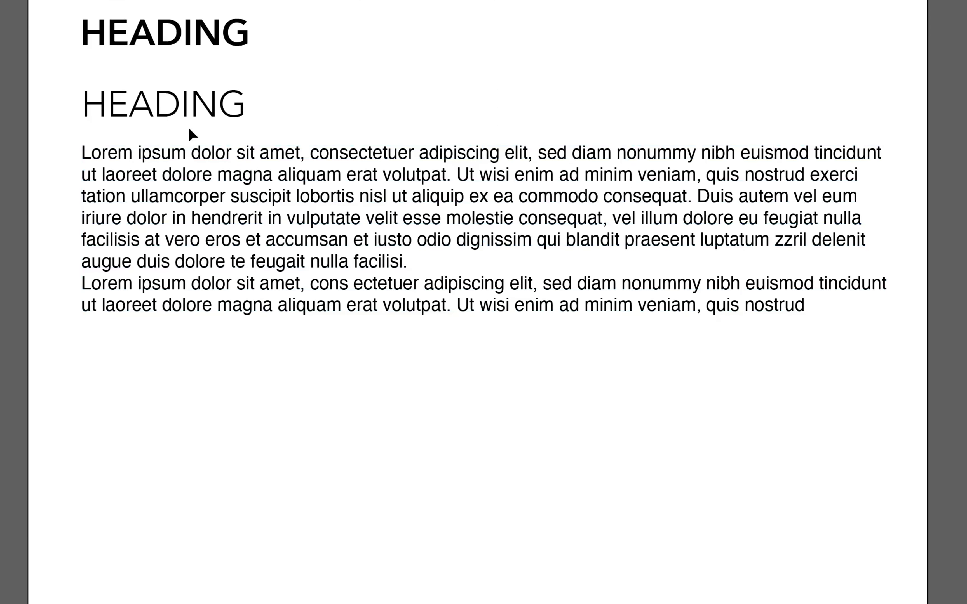
pyautogui.click(235, 110)
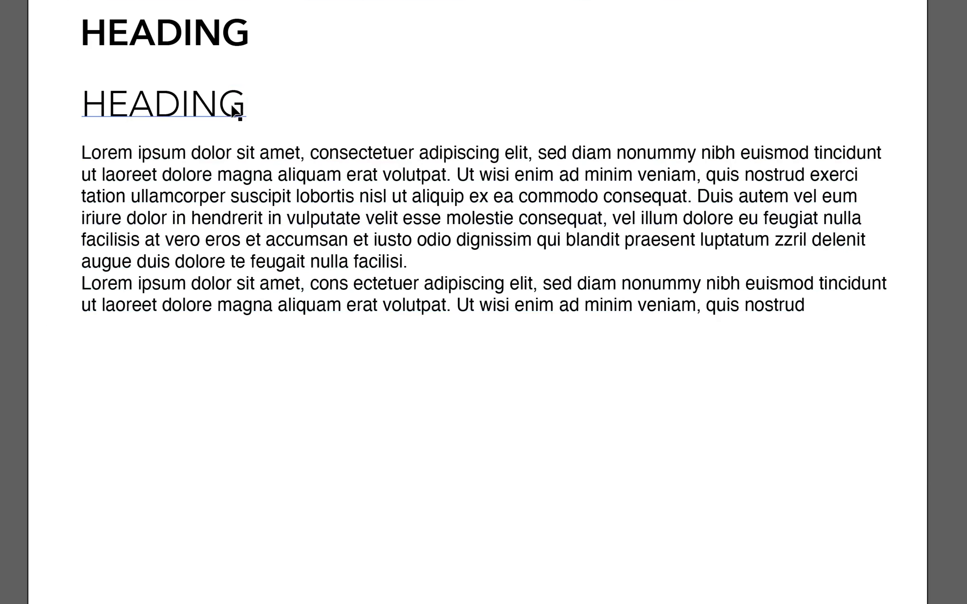
pyautogui.click(234, 105)
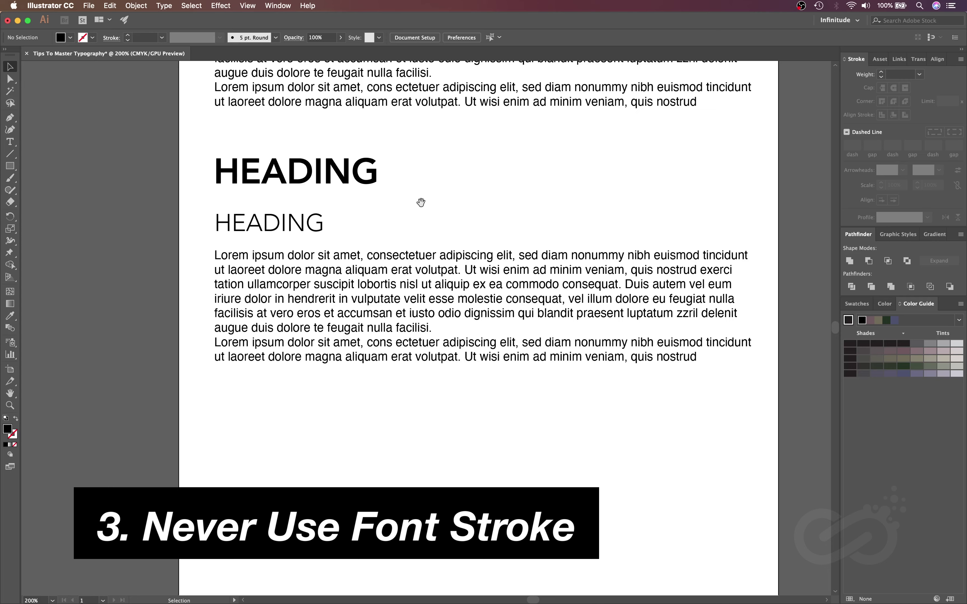
# Step: Duplicate the heavy Avenir heading into the empty area below the body text and enlarge it to about 64 pt
pyautogui.scroll(-2, 419, 201)
pyautogui.moveTo(358, 166); pyautogui.dragTo(382, 418)
pyautogui.moveTo(475, 401); pyautogui.dragTo(564, 303)
pyautogui.click(412, 269)
pyautogui.click(360, 255)
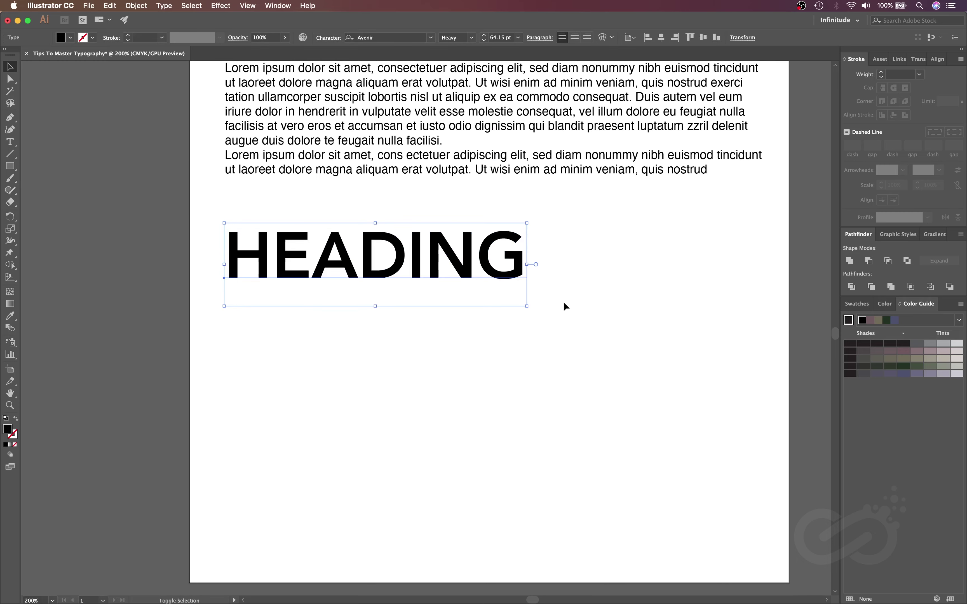
pyautogui.click(563, 302)
# Step: Give the enlarged heading a 1 pt stroke, trying yellow and settling on red
pyautogui.scroll(2, 473, 290)
pyautogui.click(473, 289)
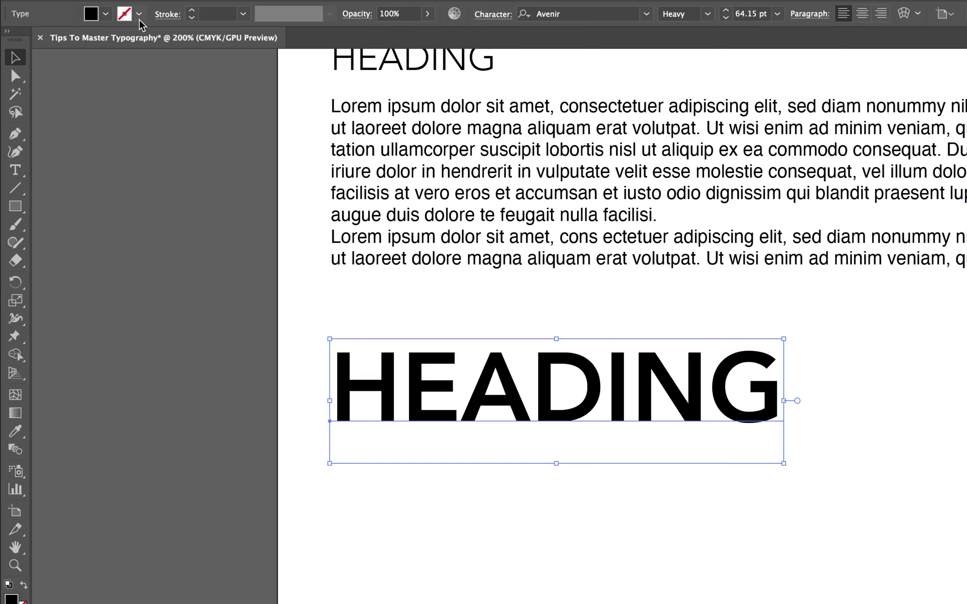
pyautogui.click(139, 18)
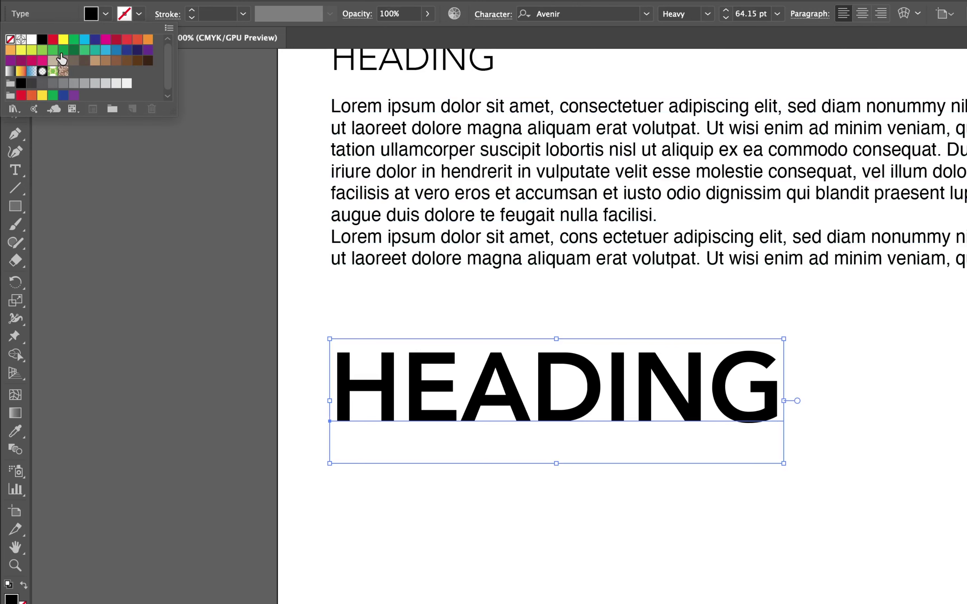
pyautogui.click(63, 40)
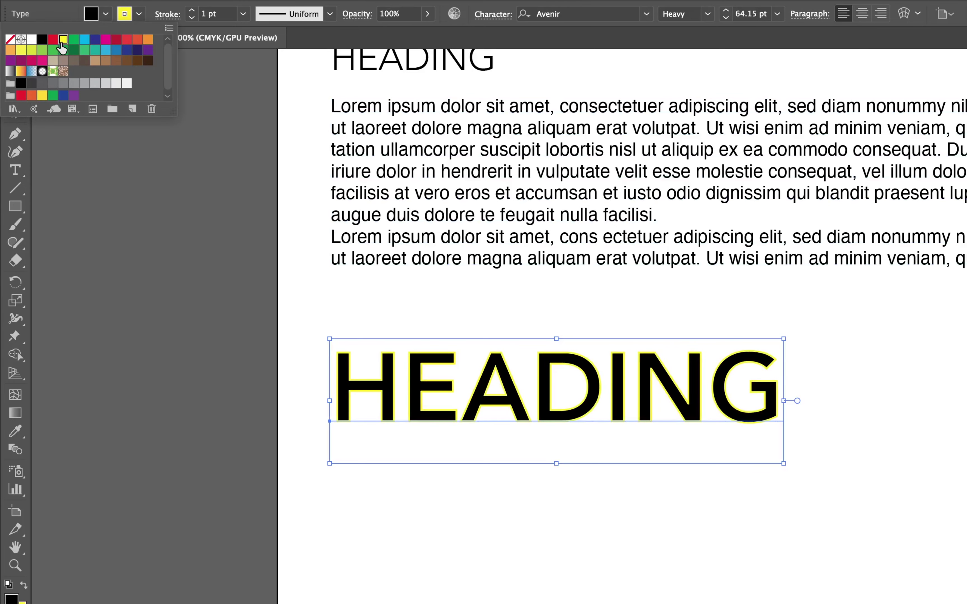
pyautogui.click(54, 40)
pyautogui.press('Escape')
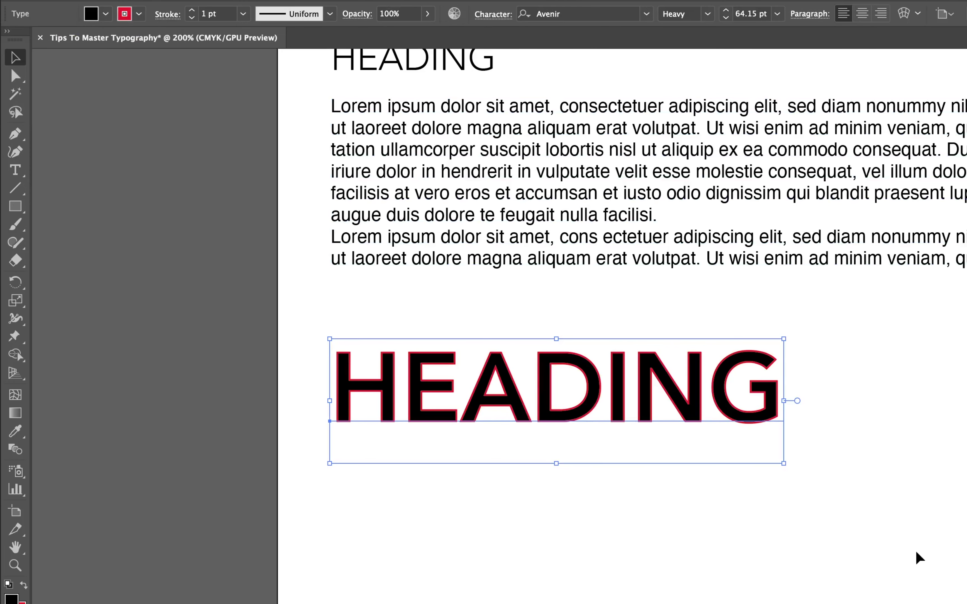
# Step: Duplicate the body text directly beneath the enlarged heading
pyautogui.click(917, 557)
pyautogui.moveTo(416, 155); pyautogui.dragTo(413, 383)
pyautogui.press('super+equal')
# Step: Remove the red stroke from the enlarged heading by setting its stroke to None
pyautogui.click(518, 285)
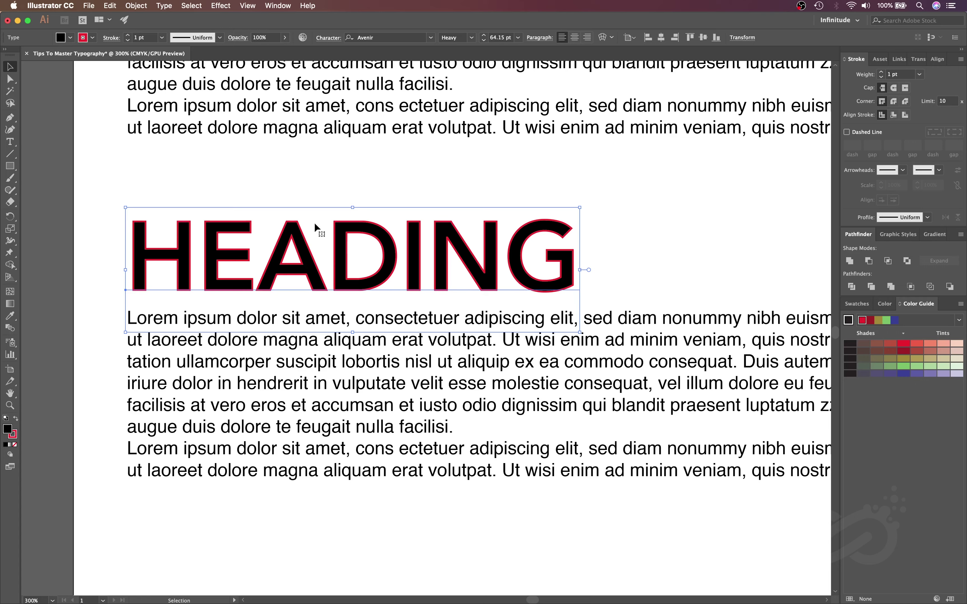
pyautogui.click(91, 38)
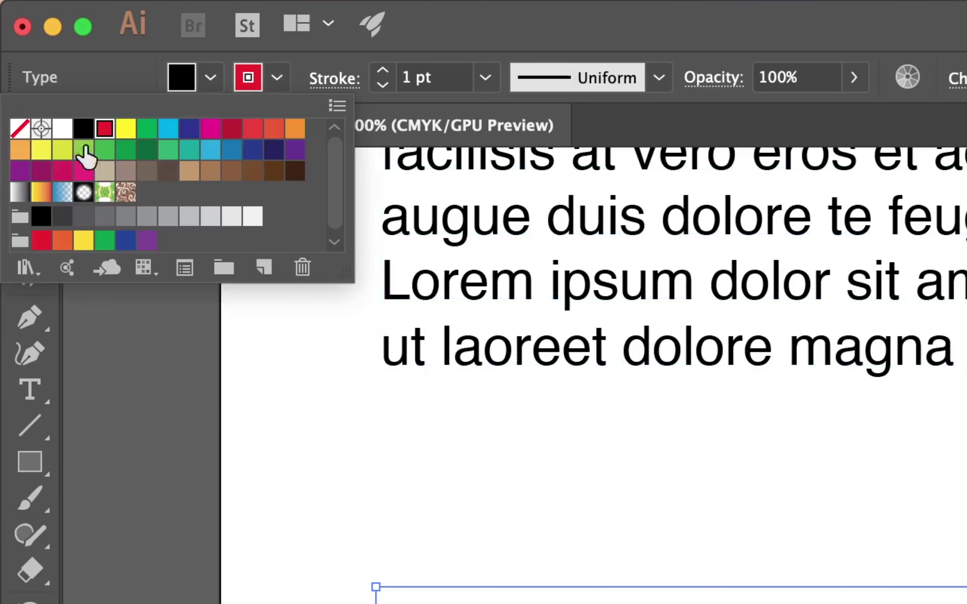
pyautogui.click(7, 54)
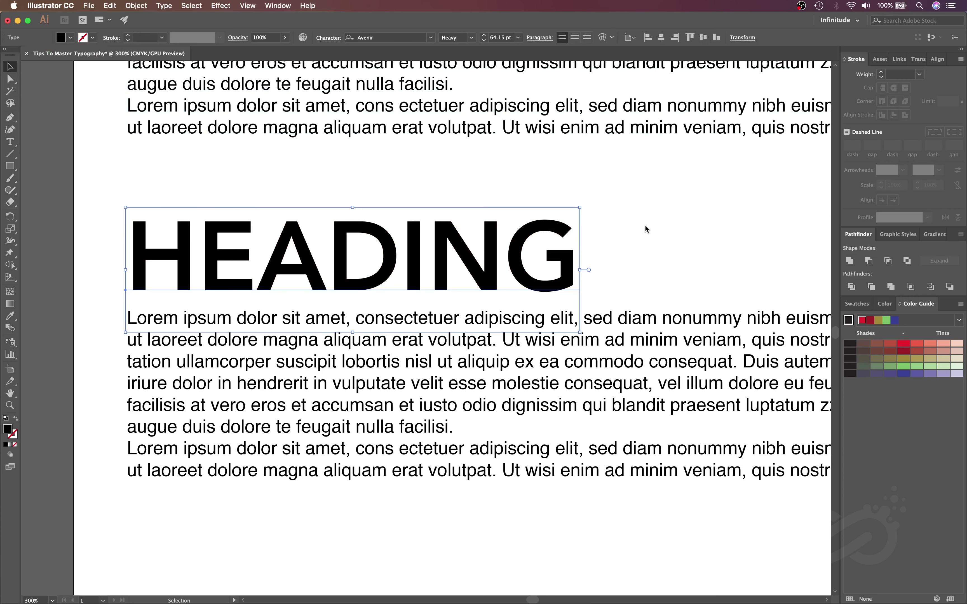
pyautogui.click(645, 226)
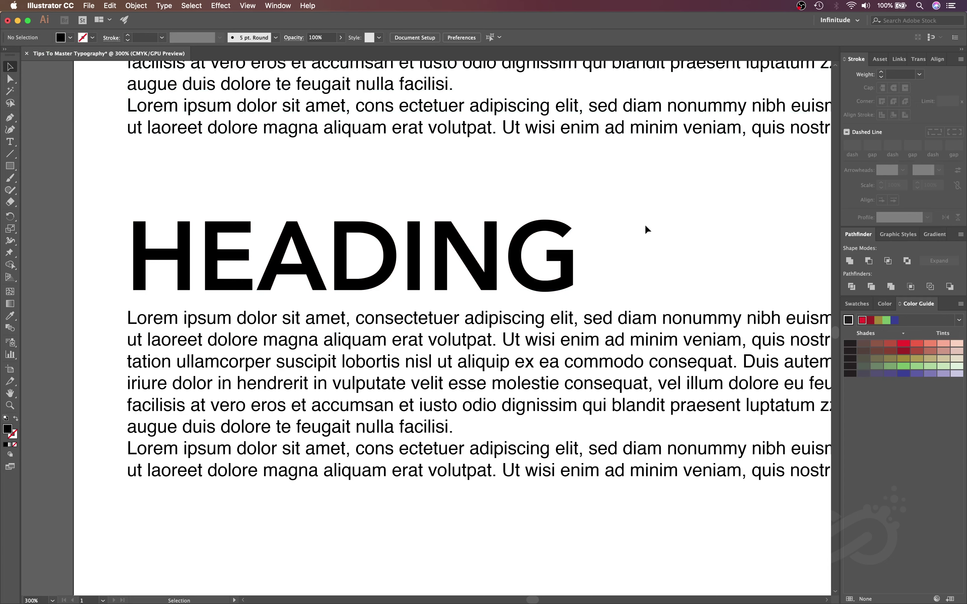
# Step: Duplicate the large heading below the last body text, near the page's lower edge
pyautogui.press('super+minus')
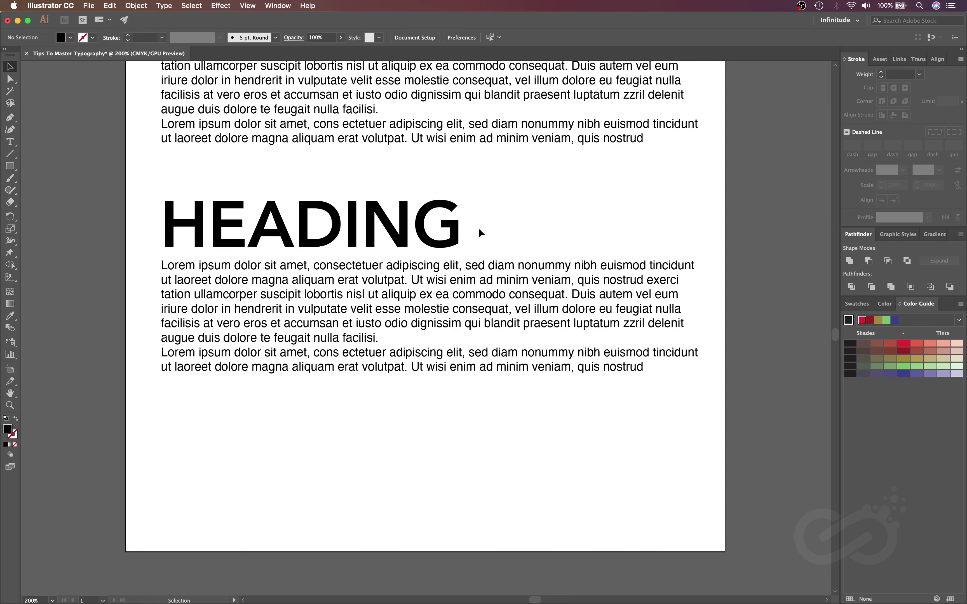
pyautogui.moveTo(479, 238); pyautogui.dragTo(486, 192)
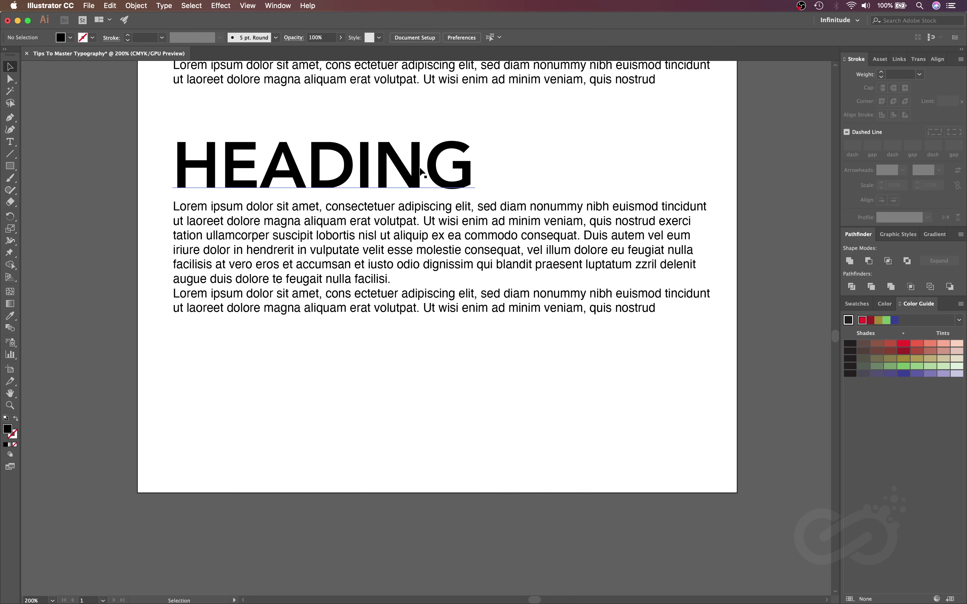
pyautogui.moveTo(420, 168); pyautogui.dragTo(424, 359)
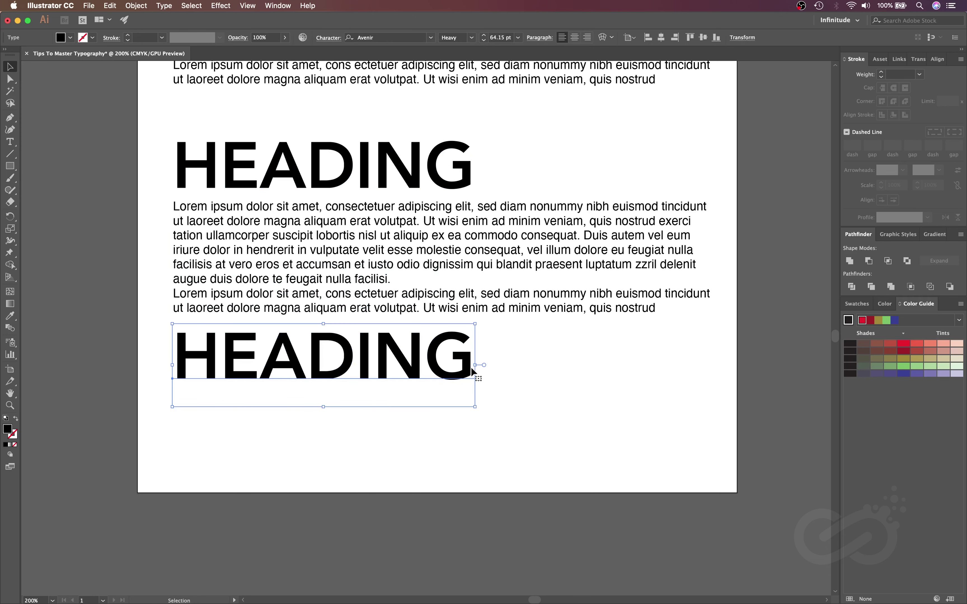
pyautogui.click(511, 384)
# Step: Add the text "Sub Heading" and place it directly beneath the lowest heading, lined up with its start
pyautogui.press('t')
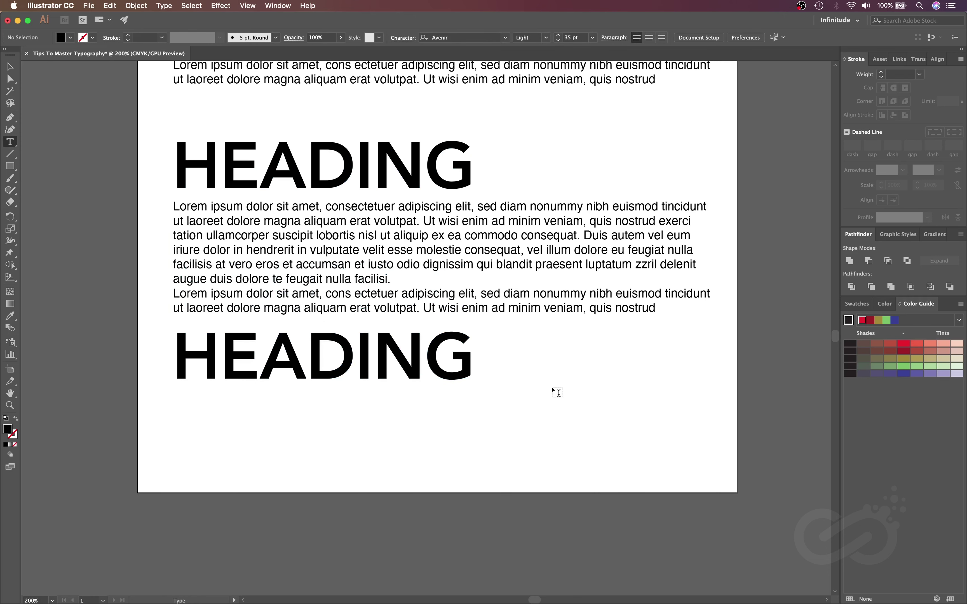
pyautogui.click(549, 379)
pyautogui.write('S')
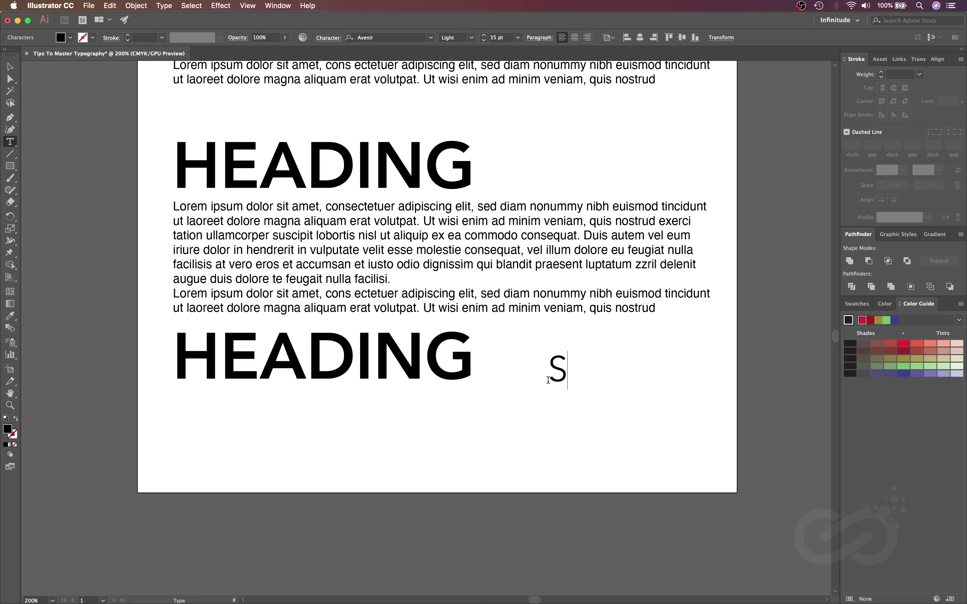
pyautogui.write('ub Heading')
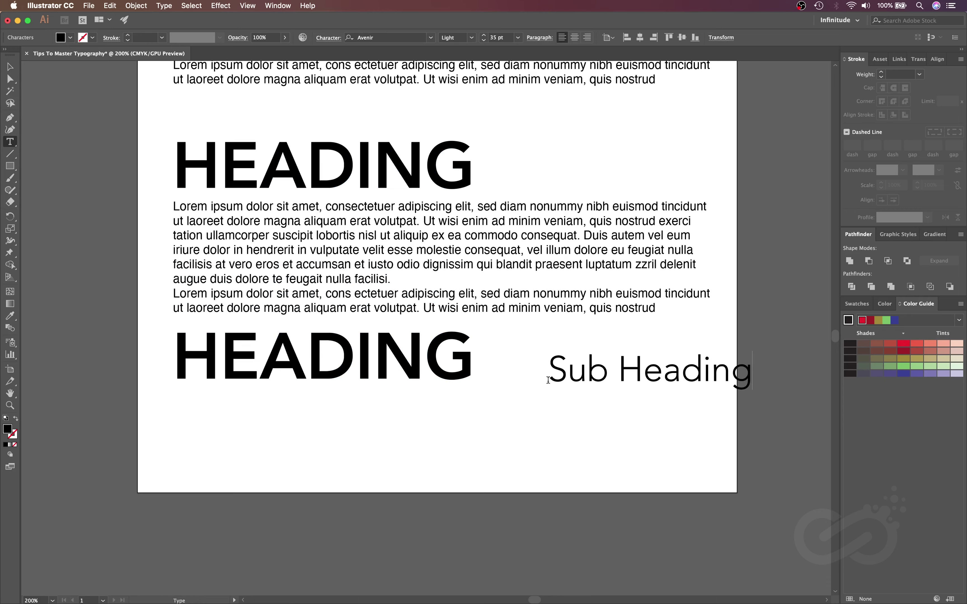
pyautogui.press('Escape')
pyautogui.moveTo(607, 380); pyautogui.dragTo(249, 417)
pyautogui.moveTo(443, 415); pyautogui.dragTo(438, 405)
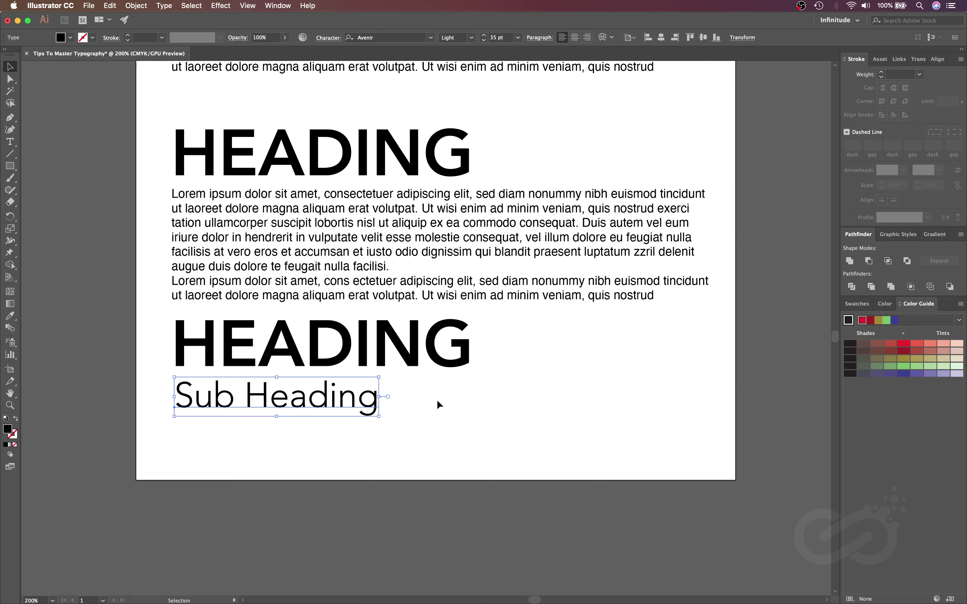
# Step: Try to match the subheading's width to the heading above, stretching it horizontally and then scaling it proportionally, undoing each attempt
pyautogui.moveTo(378, 398); pyautogui.dragTo(477, 405)
pyautogui.click(585, 406)
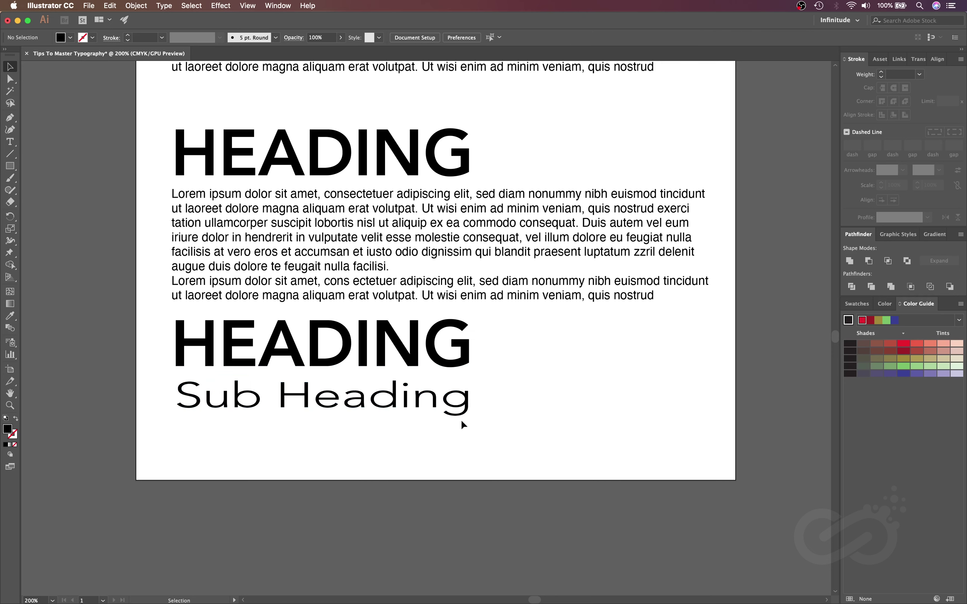
pyautogui.press('super+z')
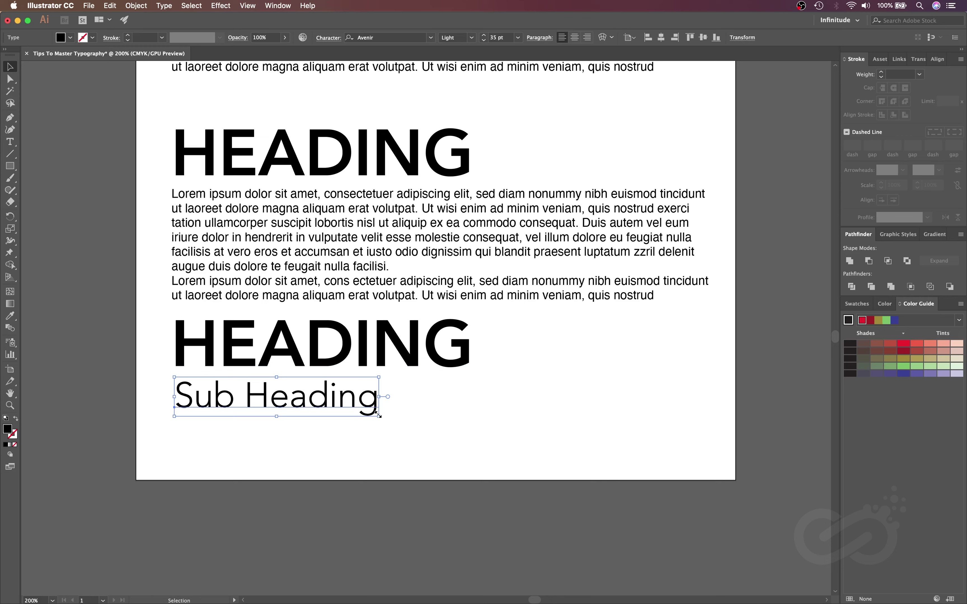
pyautogui.moveTo(378, 415); pyautogui.dragTo(472, 464)
pyautogui.press('super+z')
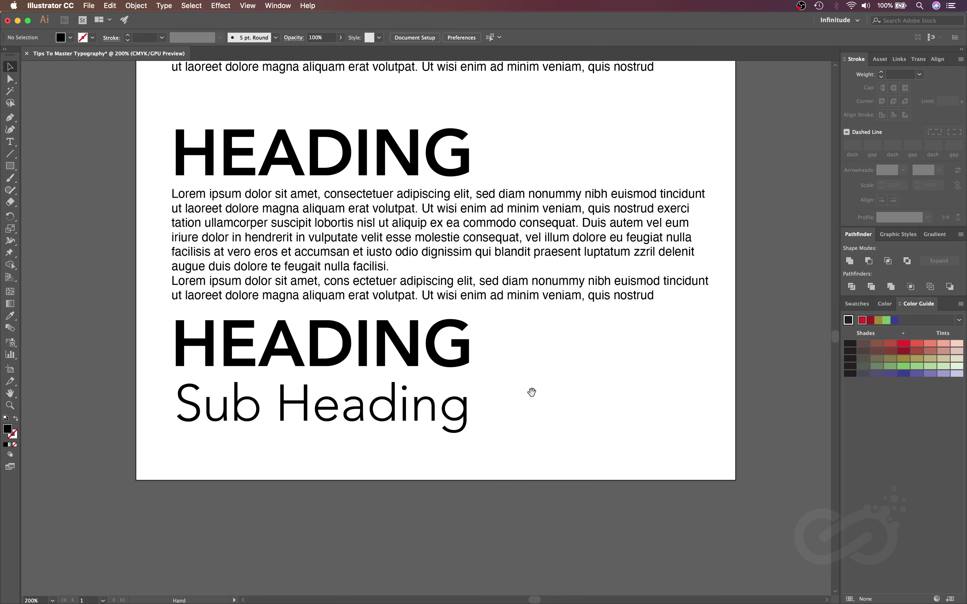
# Step: Duplicate the lowest heading and its subheading together, placing the copy directly beside the originals
pyautogui.moveTo(493, 348); pyautogui.dragTo(260, 455)
pyautogui.hscroll(2, 211, 340)
pyautogui.moveTo(212, 340); pyautogui.dragTo(525, 359)
pyautogui.click(442, 438)
pyautogui.hscroll(3, 400, 419)
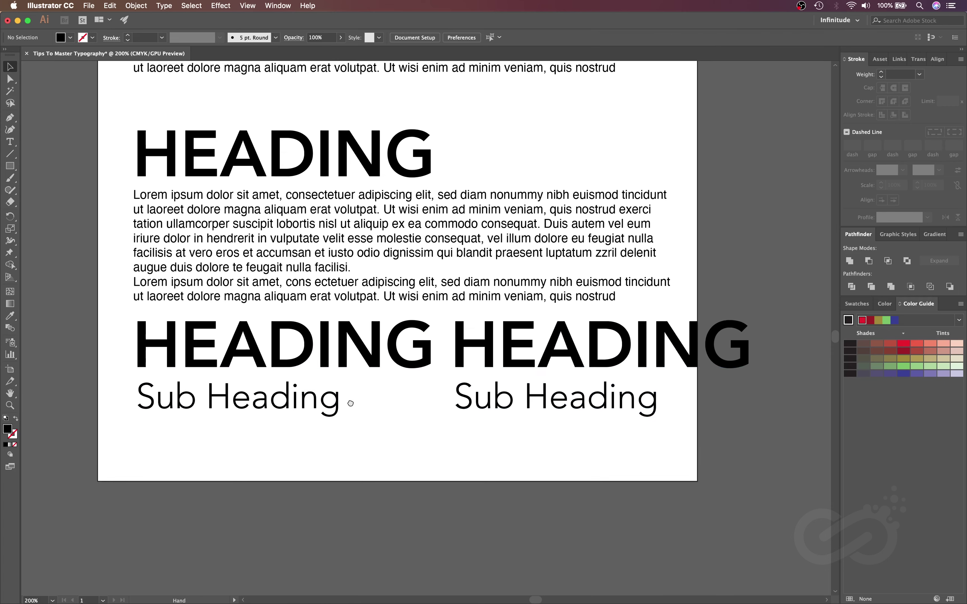
# Step: Scale the original subheading up proportionally to 50.87 pt so it spans the width of the heading above
pyautogui.click(303, 400)
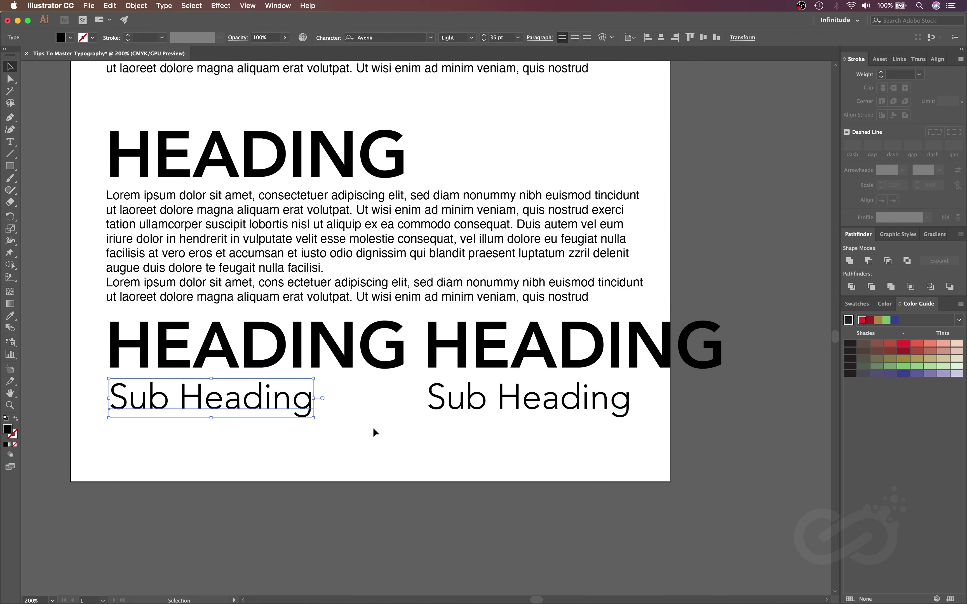
pyautogui.moveTo(314, 419); pyautogui.dragTo(407, 465)
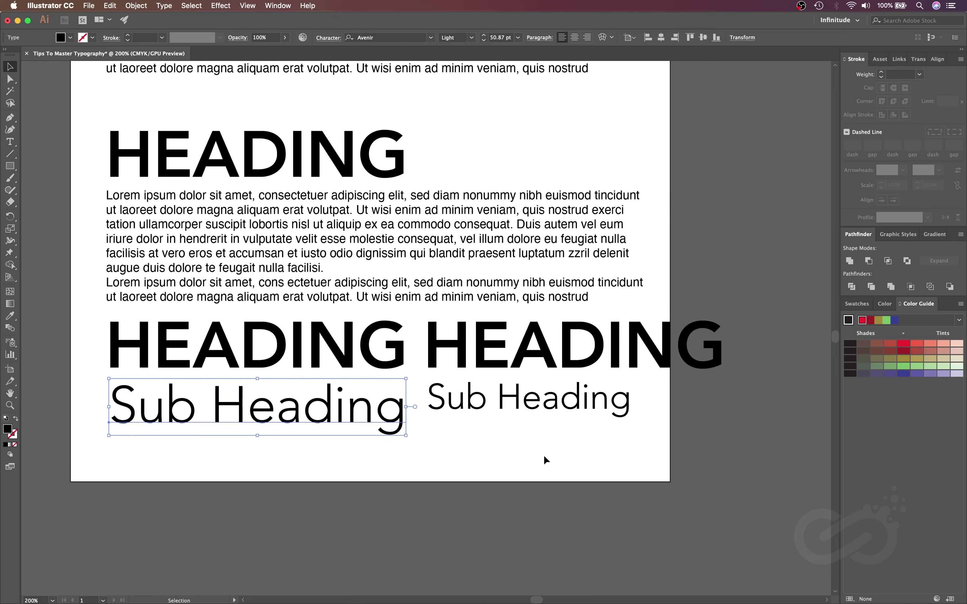
# Step: Stretch the duplicated subheading horizontally, without changing its height, to the width of the heading above it
pyautogui.hscroll(3, 543, 456)
pyautogui.click(554, 416)
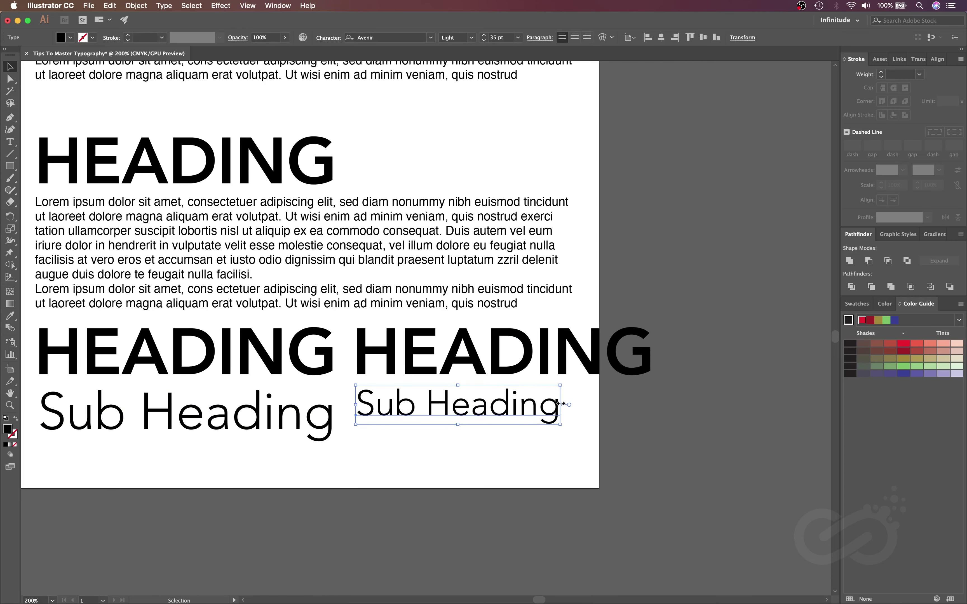
pyautogui.moveTo(560, 405); pyautogui.dragTo(653, 401)
pyautogui.click(415, 427)
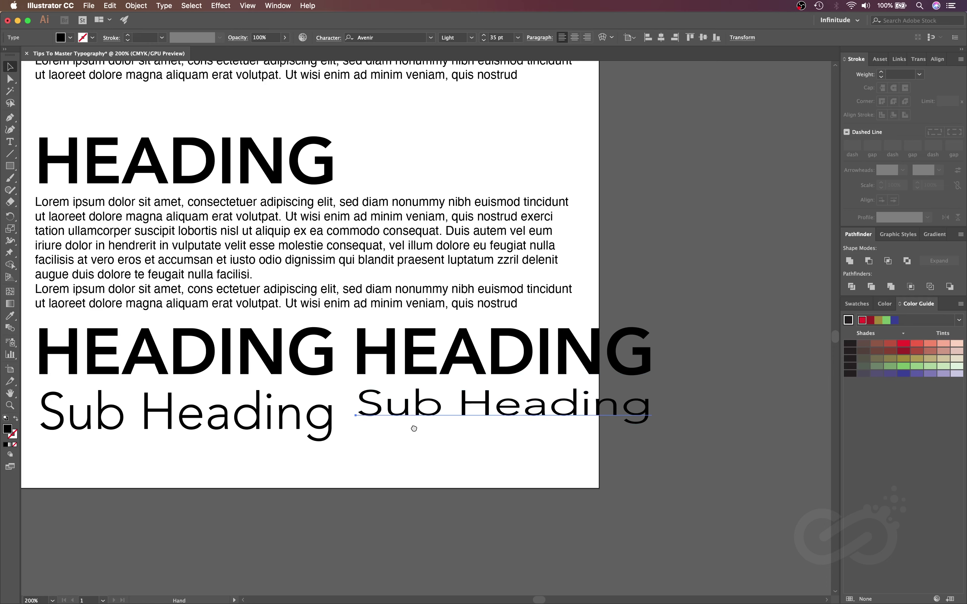
# Step: Delete the duplicated heading together with its stretched subheading
pyautogui.hscroll(-3, 561, 443)
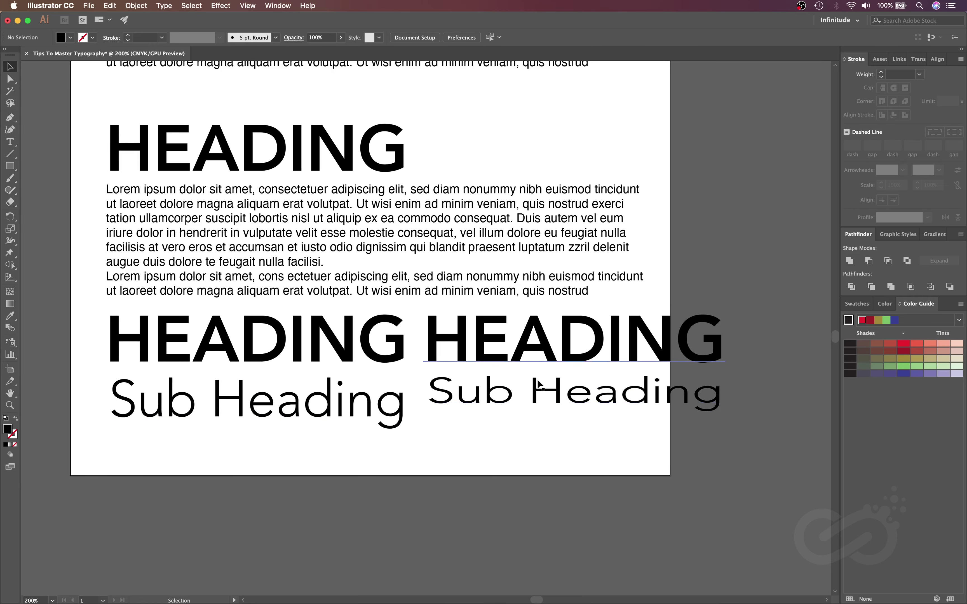
pyautogui.moveTo(524, 431); pyautogui.dragTo(608, 350)
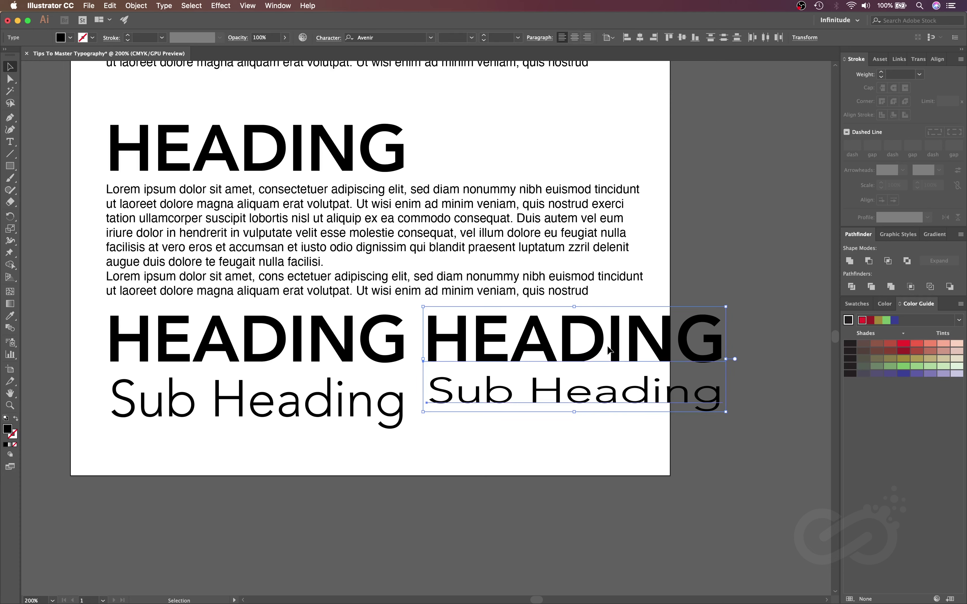
pyautogui.press('Delete')
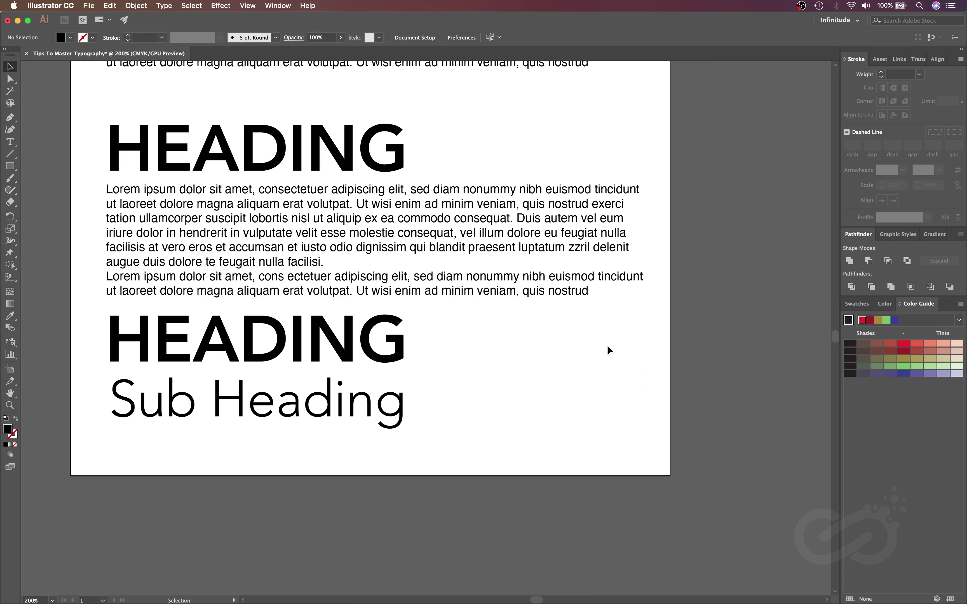
# Step: Duplicate the lowest heading with its proportionally scaled subheading, placing the copy beside the originals
pyautogui.press('space')
pyautogui.moveTo(469, 343); pyautogui.dragTo(473, 309)
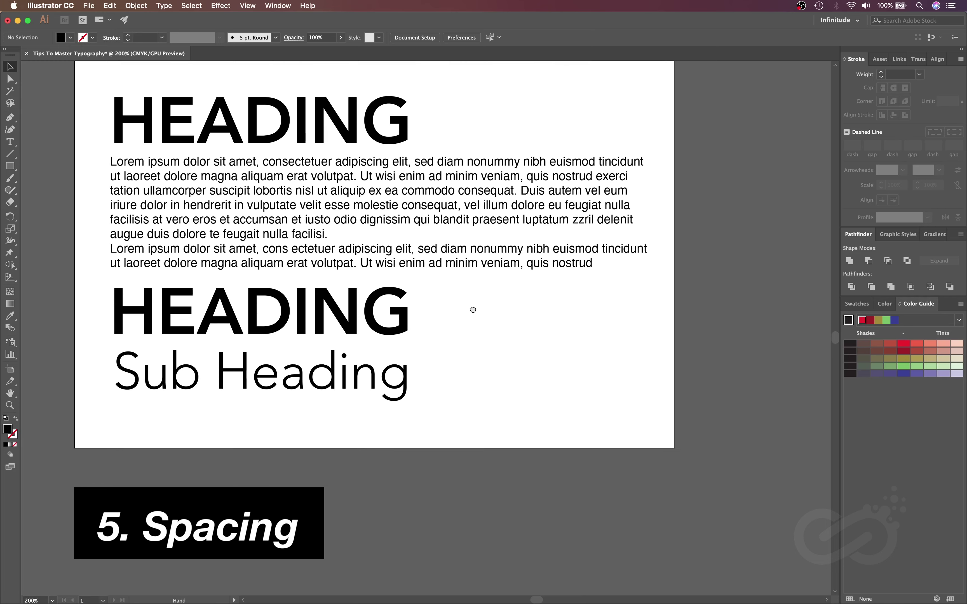
pyautogui.moveTo(422, 330); pyautogui.dragTo(502, 345)
pyautogui.hscroll(5, 544, 349)
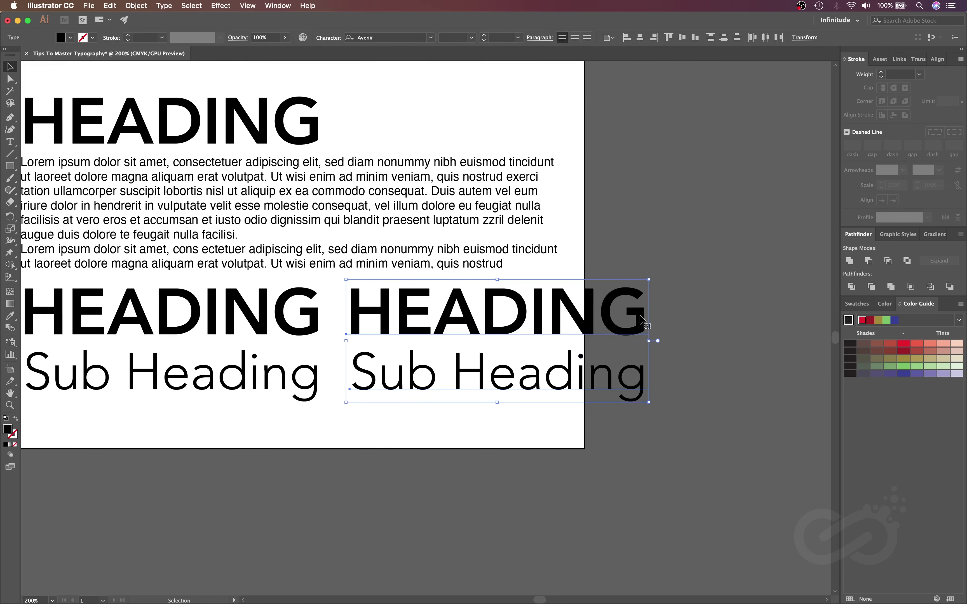
pyautogui.click(719, 397)
# Step: Scale the duplicated subheading down to 27.94 pt and widen its letter spacing until it spans the heading above
pyautogui.click(596, 386)
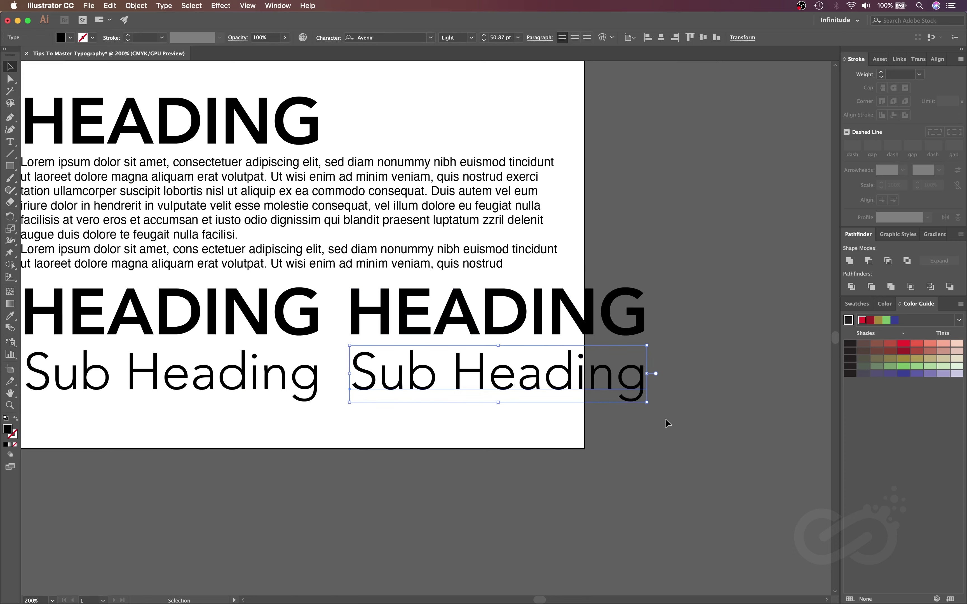
pyautogui.moveTo(647, 403); pyautogui.dragTo(523, 412)
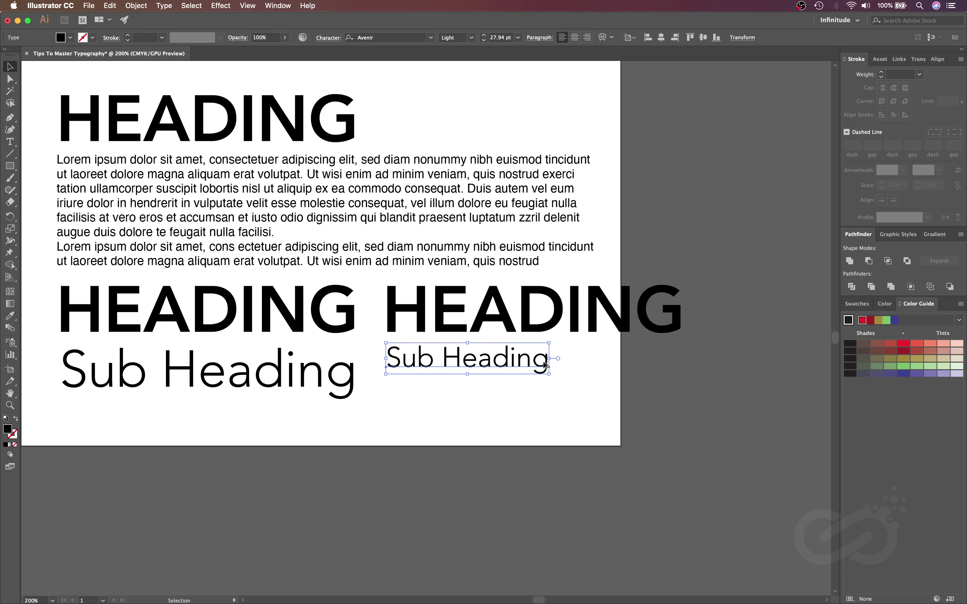
pyautogui.hotkey('alt', 'Right')
pyautogui.hotkey('alt', 'Right')
pyautogui.hotkey('alt', 'Right')
pyautogui.hotkey('alt', 'Right')
pyautogui.hotkey('alt', 'Right')
pyautogui.hotkey('alt', 'Right')
pyautogui.hotkey('alt', 'Right')
pyautogui.hotkey('alt', 'Right')
pyautogui.hotkey('alt', 'Right')
pyautogui.hotkey('alt', 'Right')
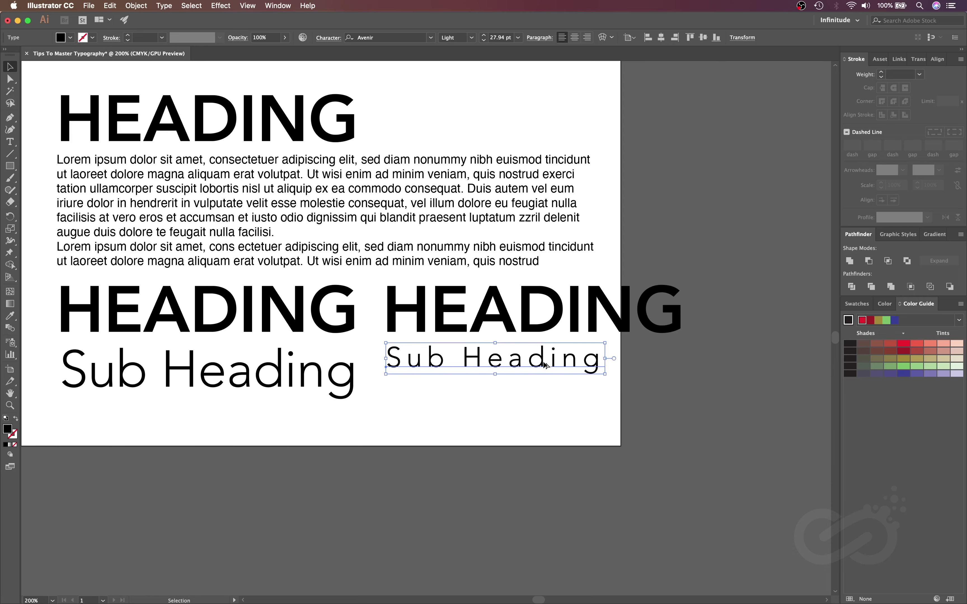
pyautogui.hotkey('alt', 'Right')
pyautogui.hotkey('alt', 'Right')
pyautogui.hotkey('alt', 'Right')
pyautogui.hotkey('alt', 'Right')
pyautogui.hotkey('alt', 'Right')
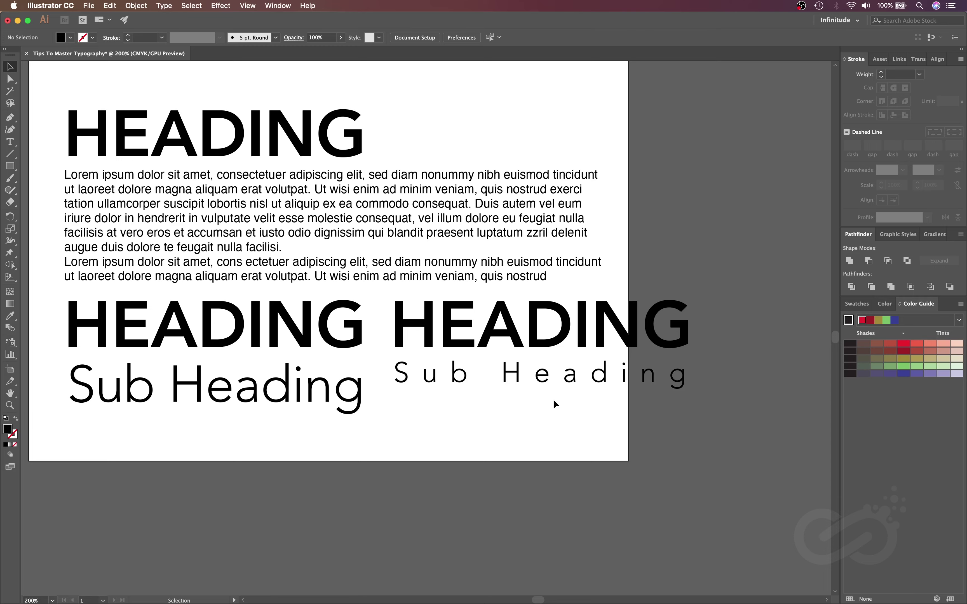
# Step: Set the leading of the body text beneath the upper large heading to 18 pt
pyautogui.scroll(5, 553, 399)
pyautogui.hscroll(-5, 552, 398)
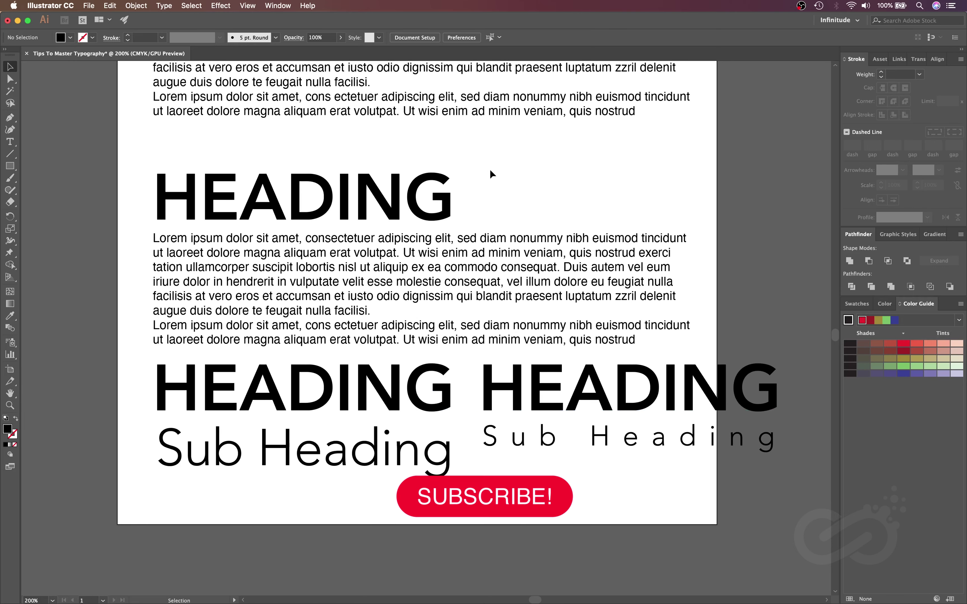
pyautogui.click(473, 242)
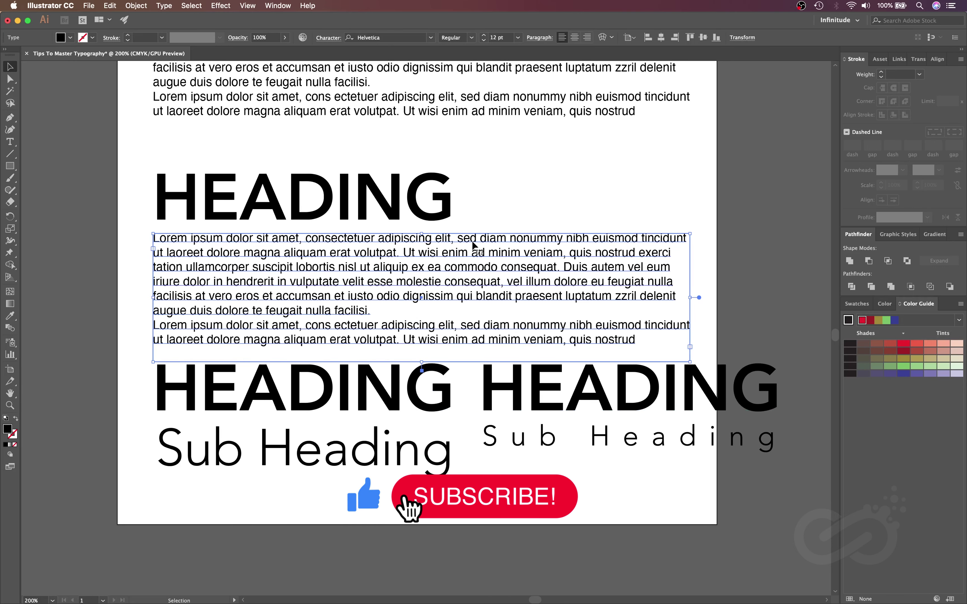
pyautogui.press('super+shift+a')
pyautogui.click(502, 246)
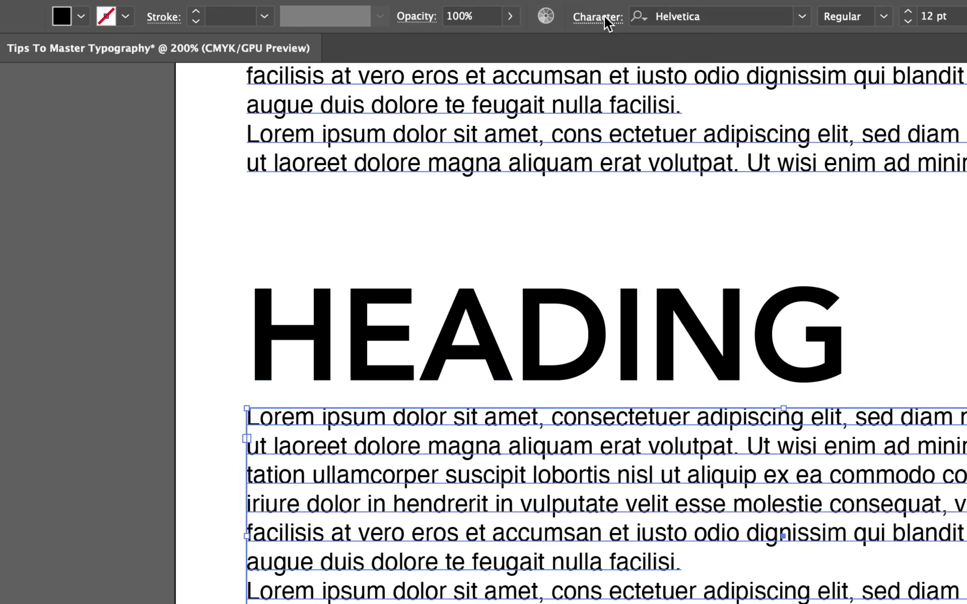
pyautogui.click(331, 39)
pyautogui.click(607, 110)
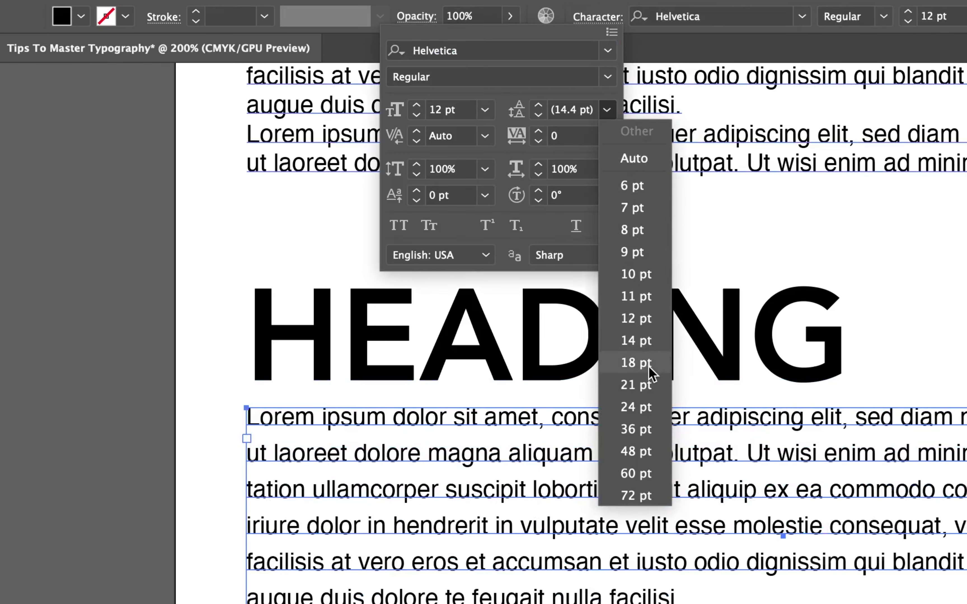
pyautogui.click(649, 366)
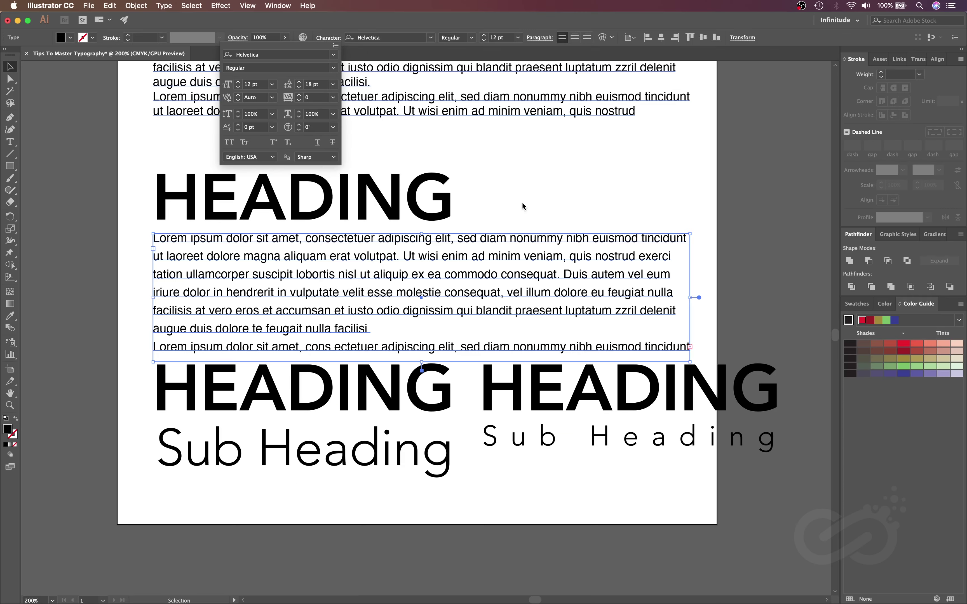
pyautogui.click(604, 211)
# Step: Nudge the heading above the 18 pt leading body text slightly upward to widen the gap between them
pyautogui.scroll(-2, 435, 218)
pyautogui.hscroll(-2, 435, 217)
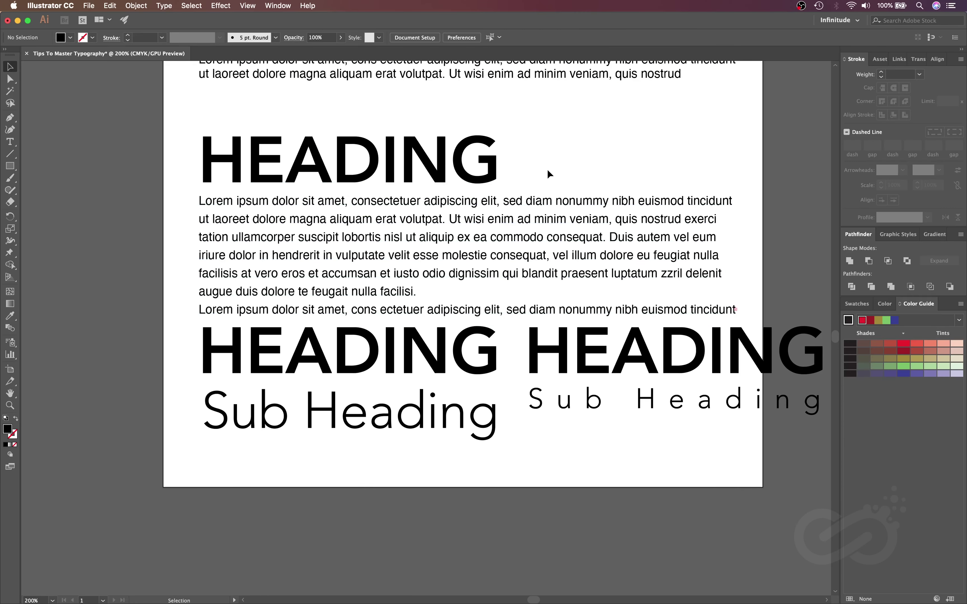
pyautogui.click(479, 180)
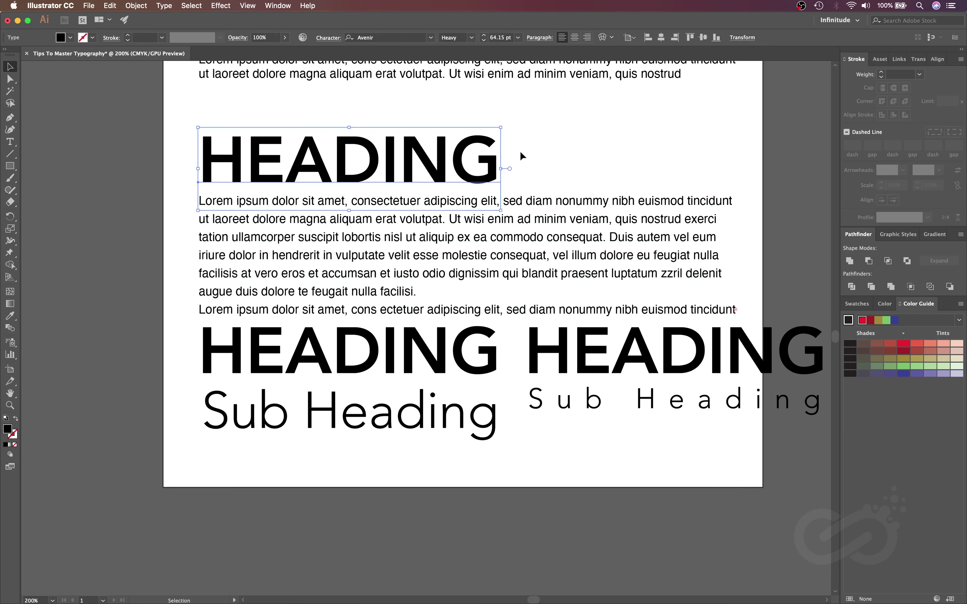
pyautogui.hotkey('shift', 'Up')
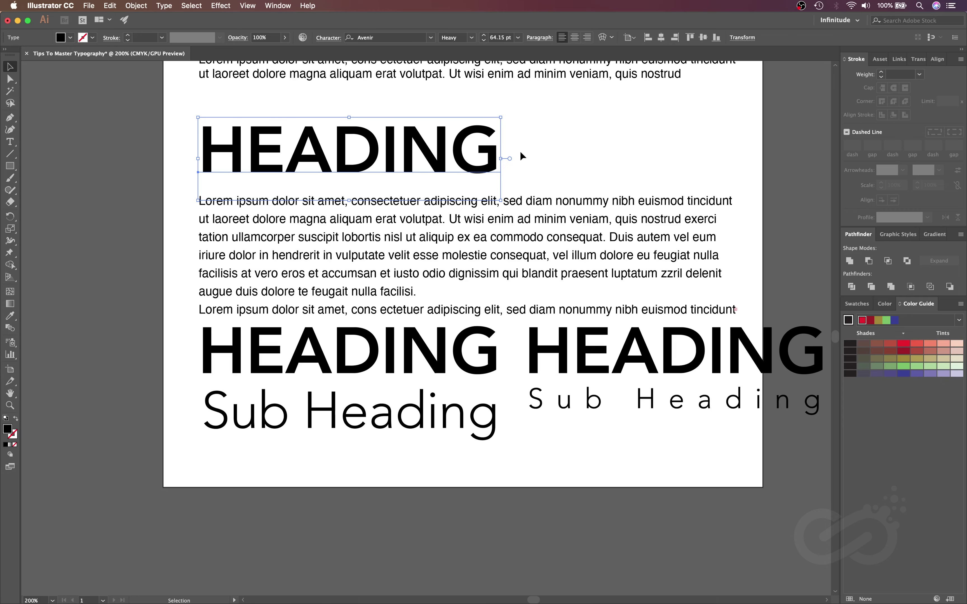
pyautogui.press('Down')
pyautogui.press('Down')
pyautogui.press('Down')
pyautogui.press('Down')
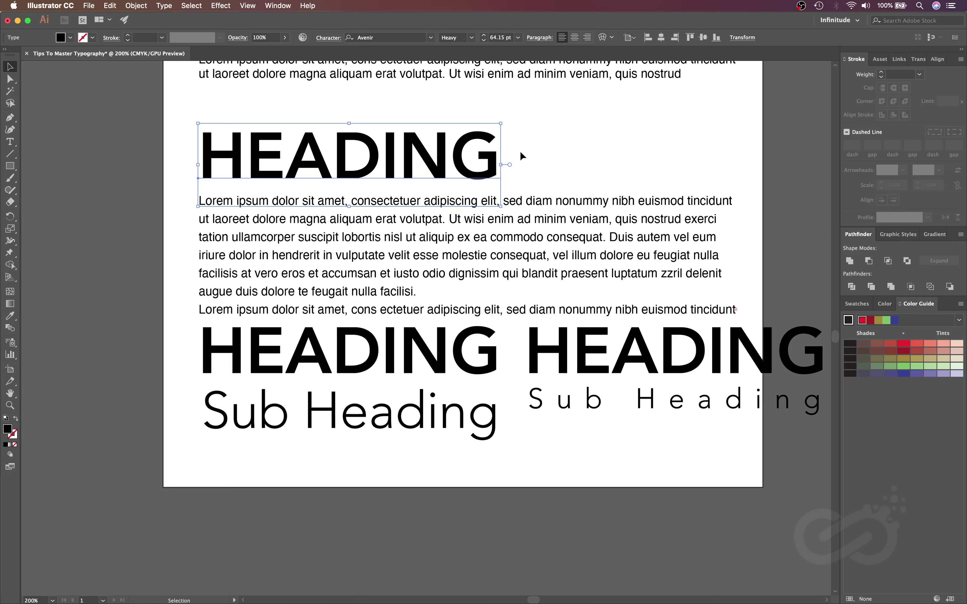
pyautogui.press('Up')
pyautogui.press('Up')
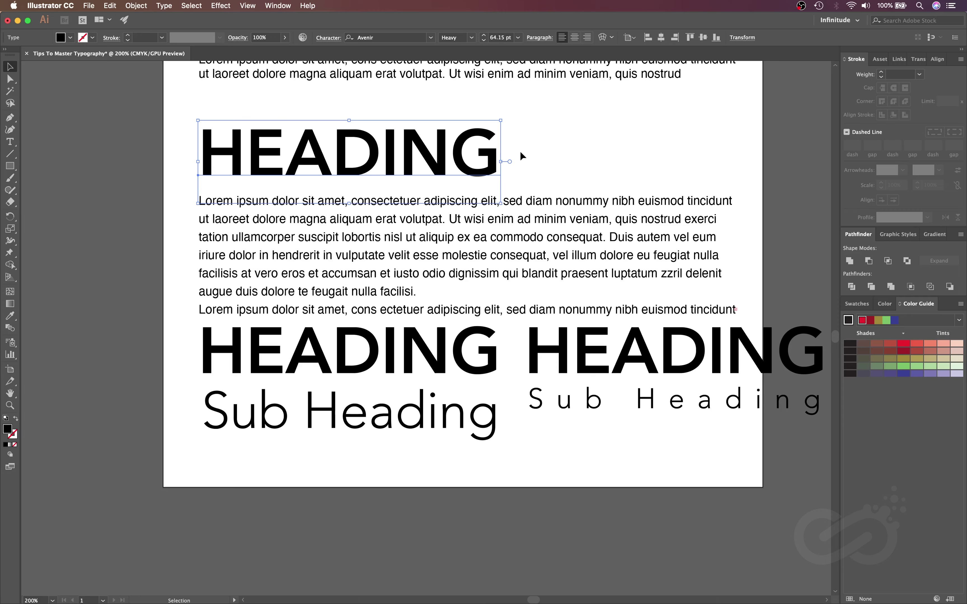
# Step: Try a much larger gap by raising the heading in small nudges, and return it to its previous position
pyautogui.press('Up')
pyautogui.press('Up')
pyautogui.press('Up')
pyautogui.press('Up')
pyautogui.press('Up')
pyautogui.press('Up')
pyautogui.press('Up')
pyautogui.press('Up')
pyautogui.press('Up')
pyautogui.press('Up')
pyautogui.press('Up')
pyautogui.press('Up')
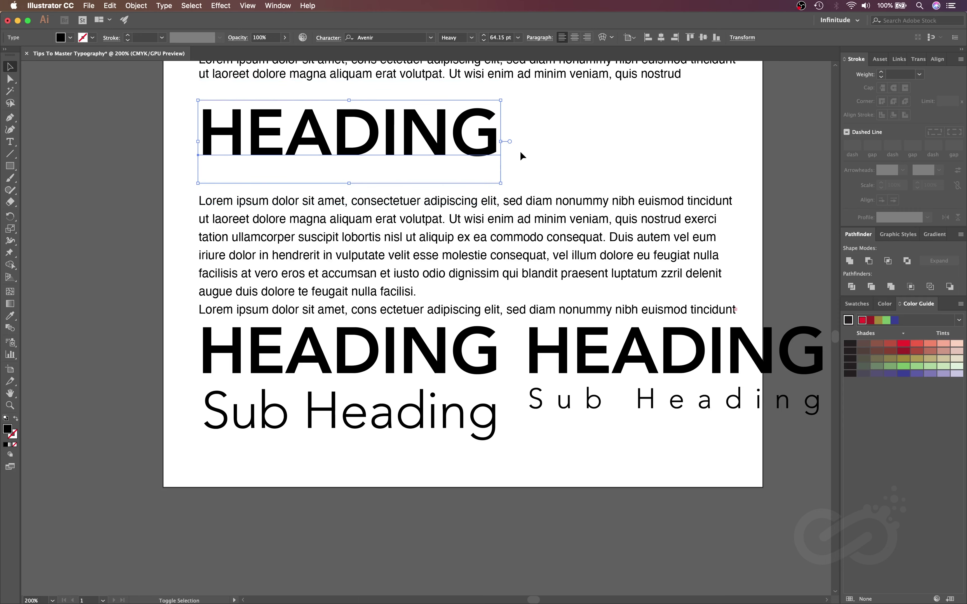
pyautogui.press('Down')
pyautogui.press('Down')
pyautogui.press('Down')
pyautogui.press('Down')
pyautogui.press('Down')
pyautogui.press('Down')
pyautogui.press('Down')
pyautogui.press('Down')
pyautogui.press('Down')
pyautogui.press('Down')
pyautogui.press('Down')
pyautogui.press('Down')
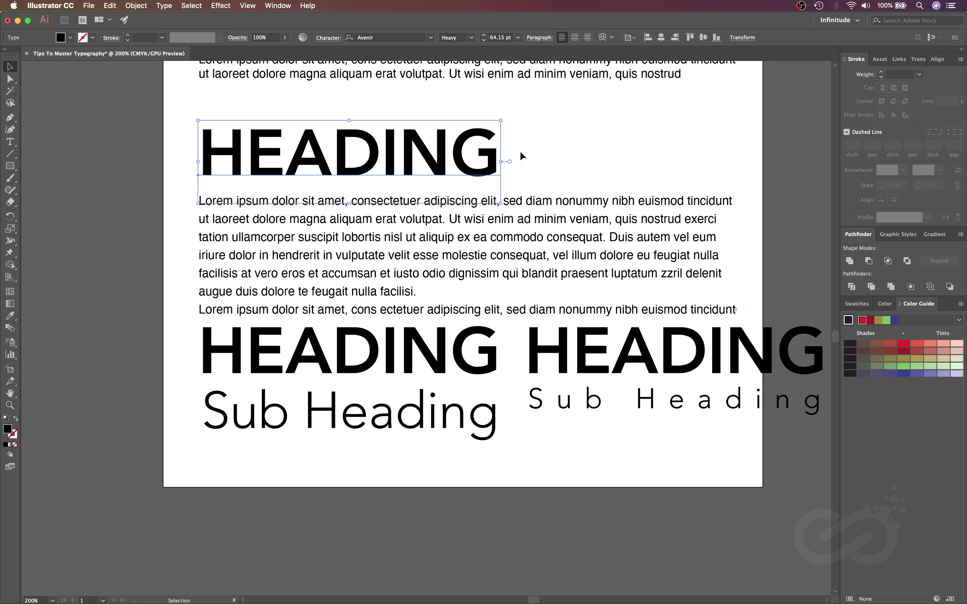
# Step: Raise the heading far above its body text in large nudges, and lower it to settle on a small gap
pyautogui.hotkey('shift', 'Up')
pyautogui.hotkey('shift', 'Up')
pyautogui.hotkey('shift', 'Up')
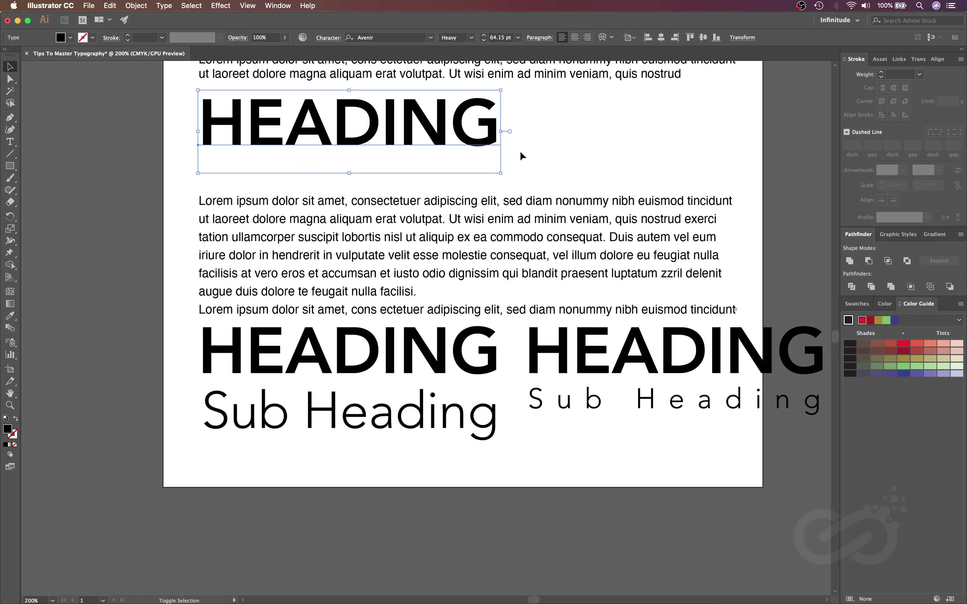
pyautogui.hotkey('shift', 'Down')
pyautogui.hotkey('shift', 'Down')
pyautogui.hotkey('shift', 'Down')
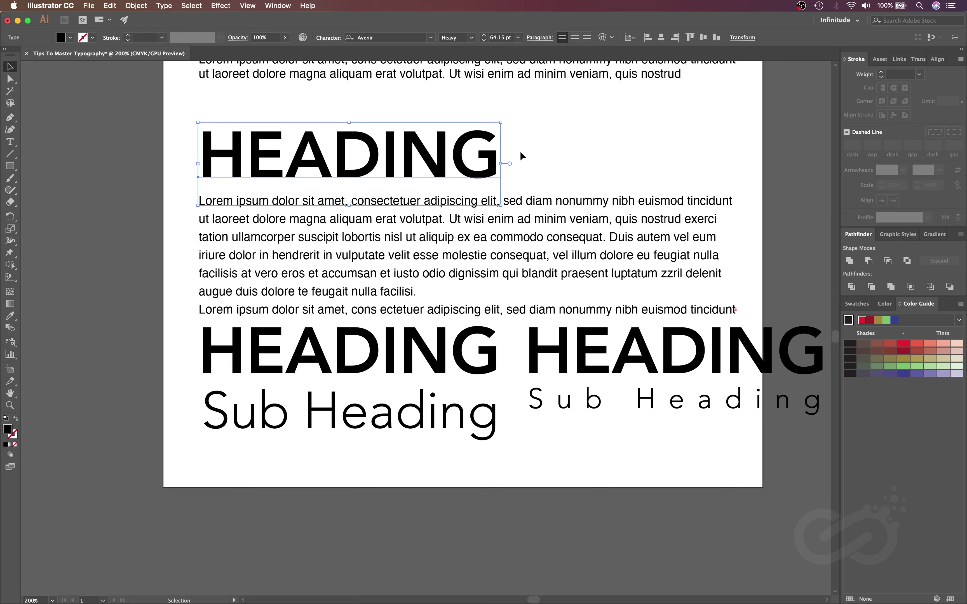
pyautogui.press('Up')
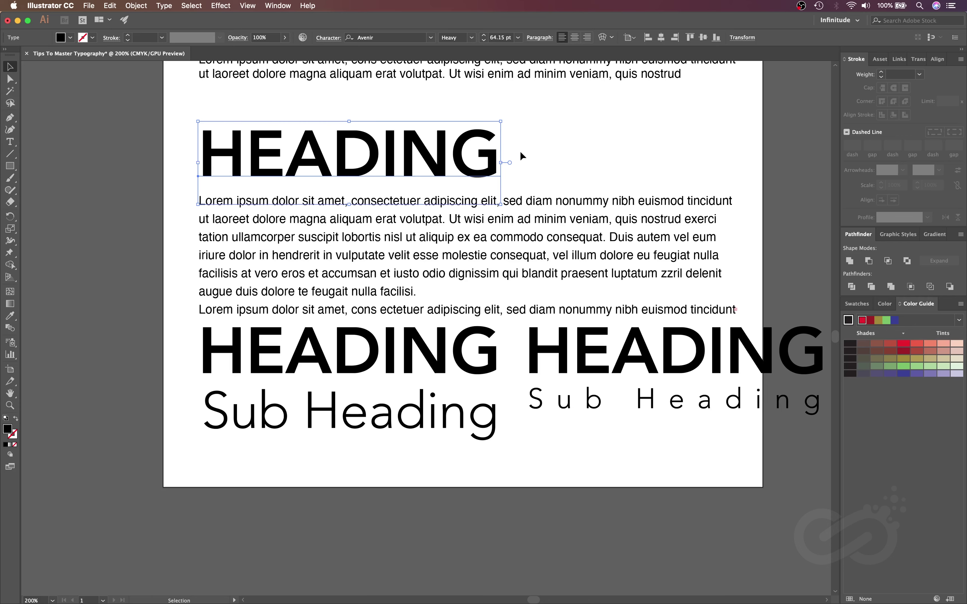
pyautogui.click(566, 152)
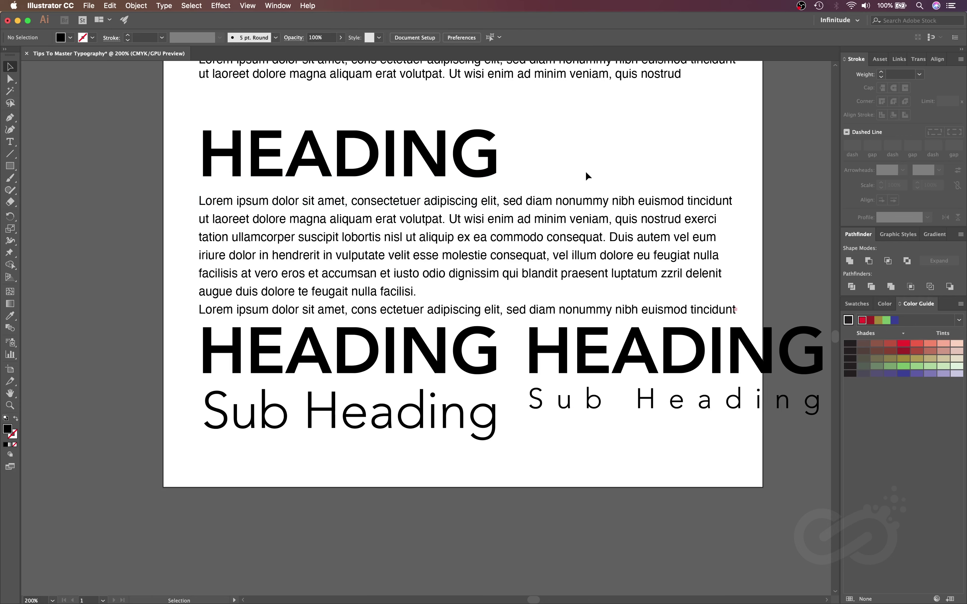